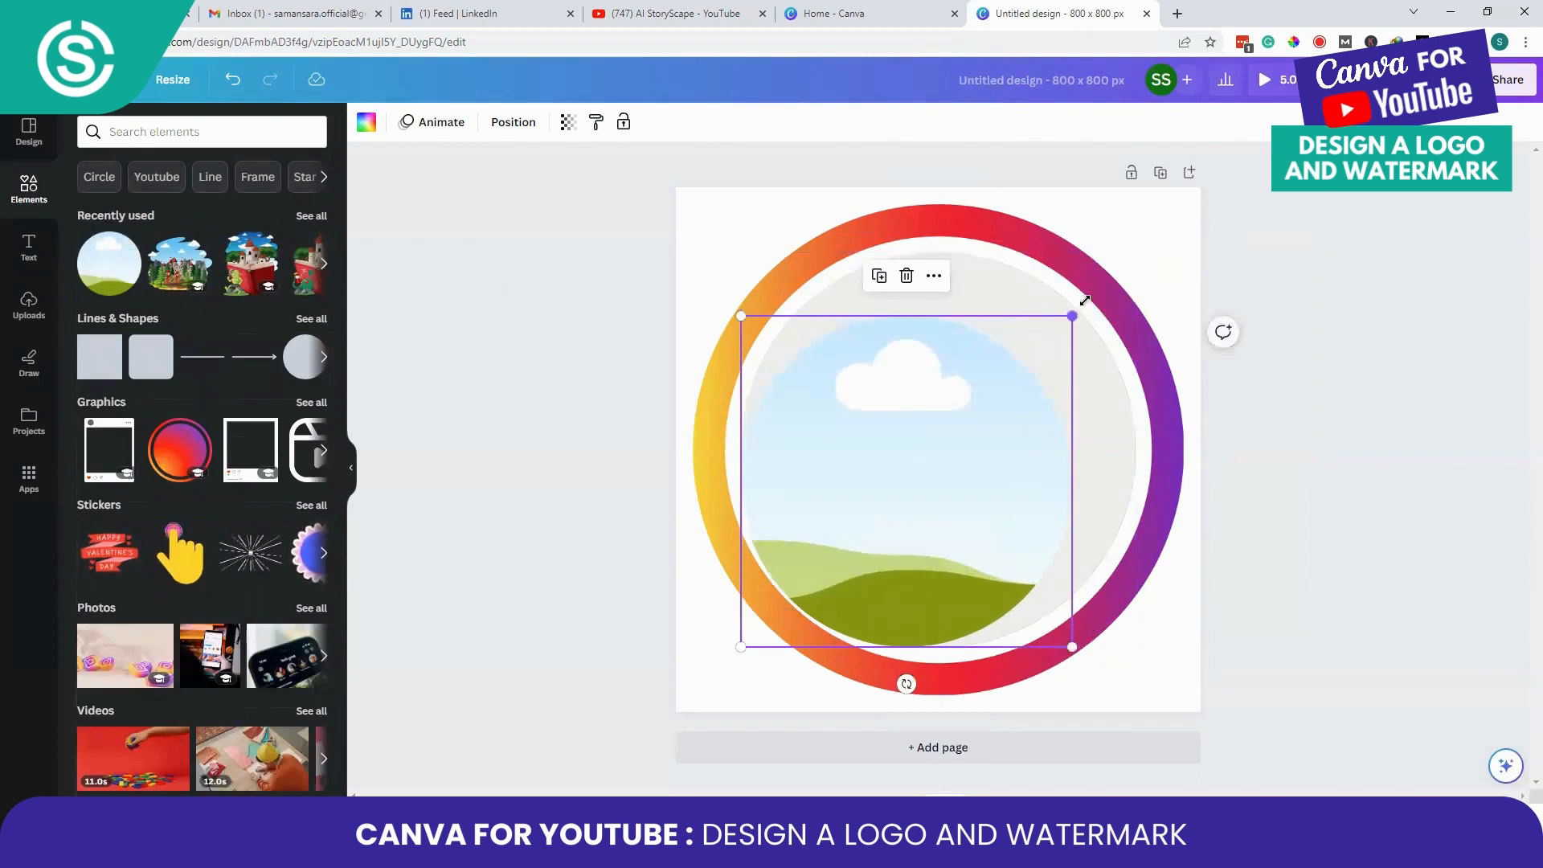
Step: Enlarge the circular picture frame to about 601 × 601 so it fills the space inside the gradient ring
left_click_drag(1073, 314, 1106, 227)
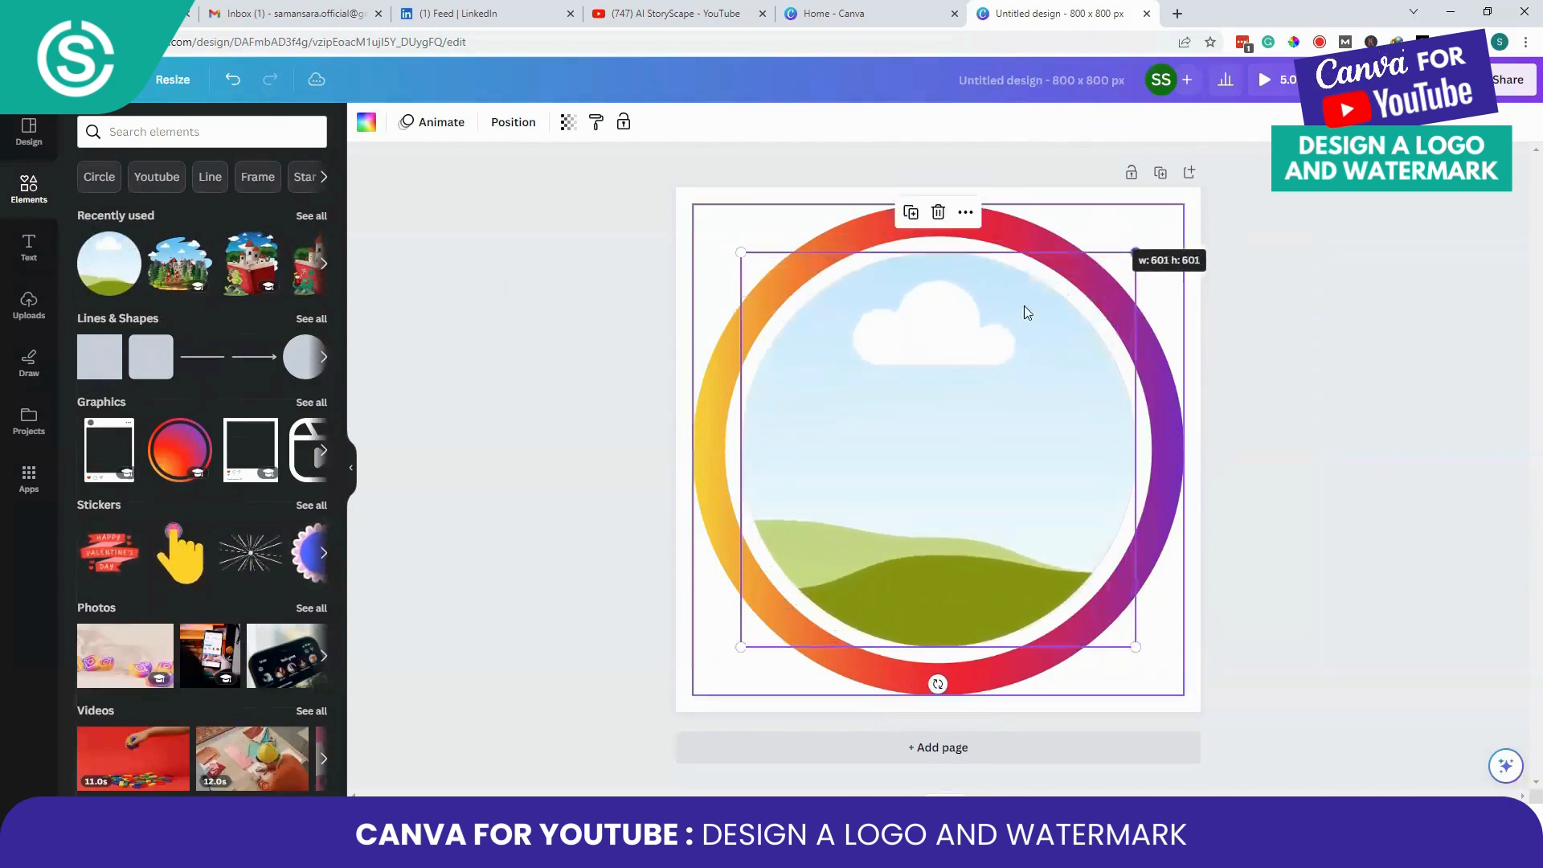
left_click_drag(878, 413, 874, 403)
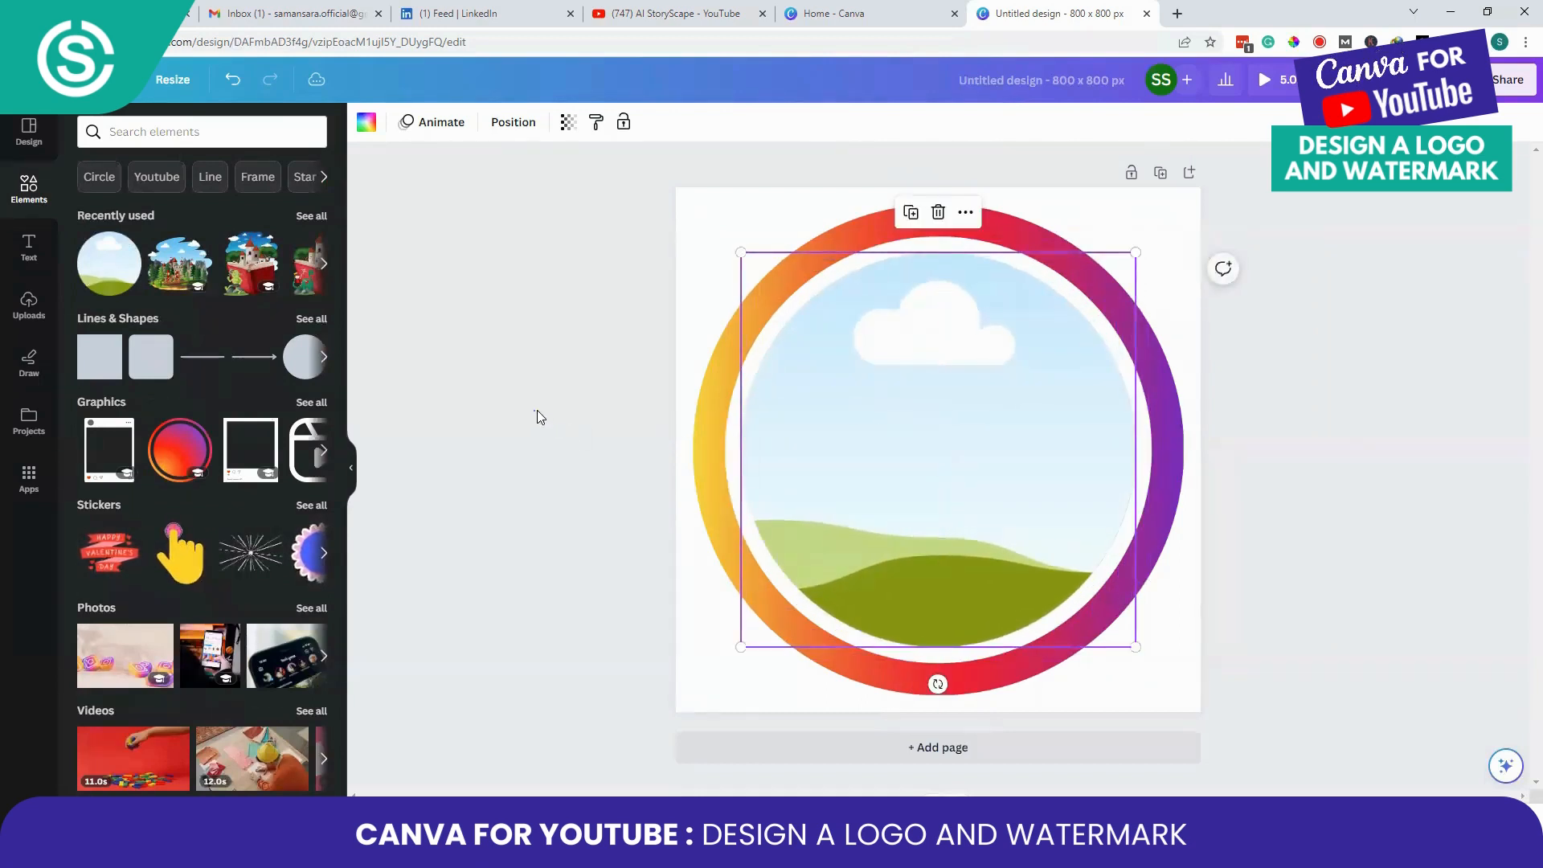
left_click(543, 415)
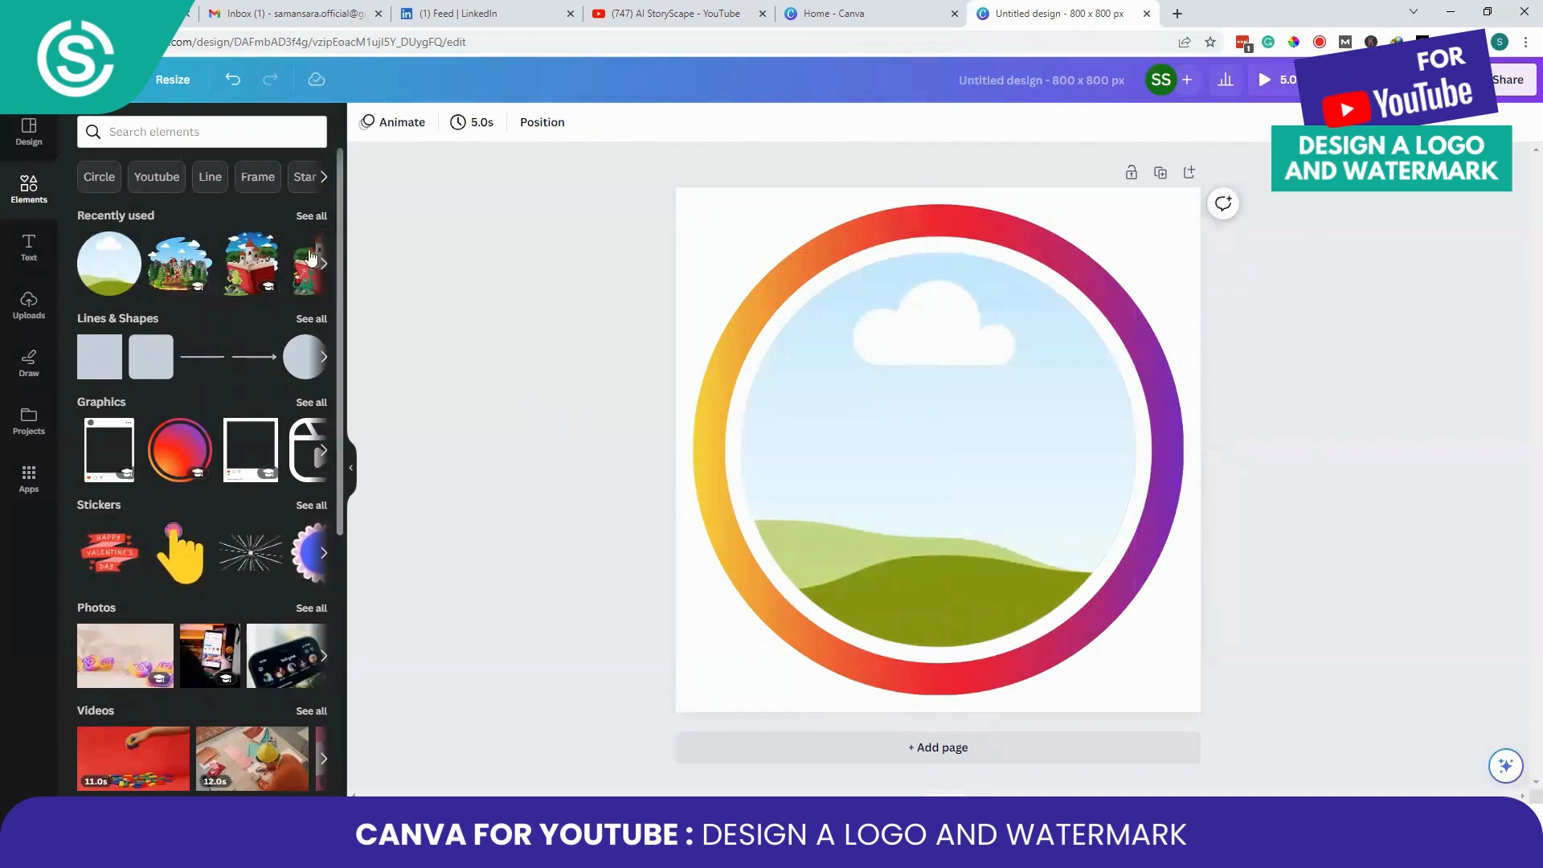
Step: Try the recently used red-book castle and forest castle illustrations in the circular frame
left_click(312, 217)
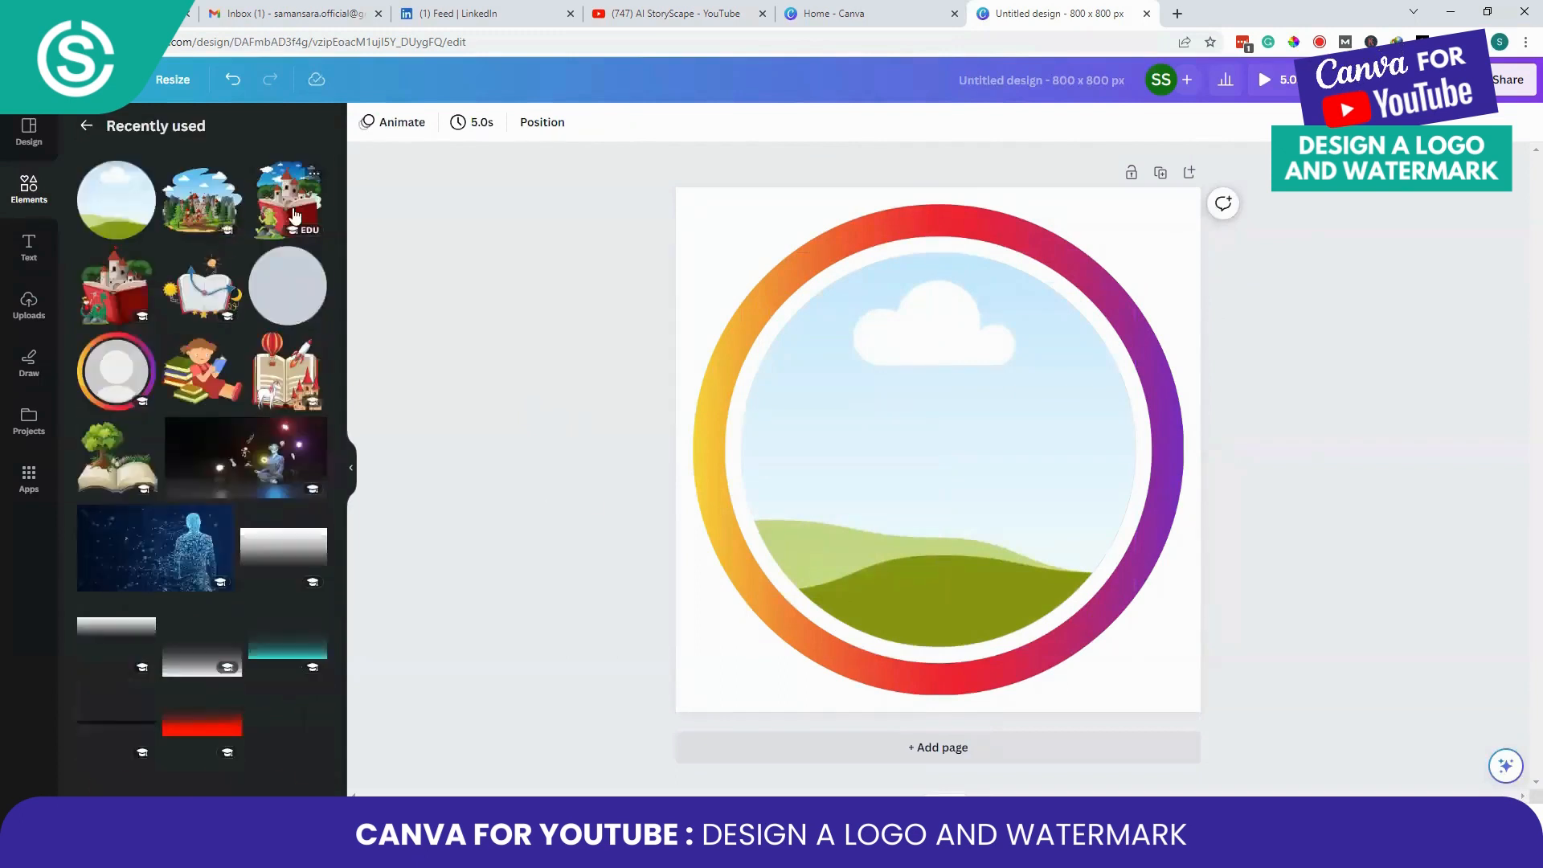
left_click_drag(291, 209, 876, 403)
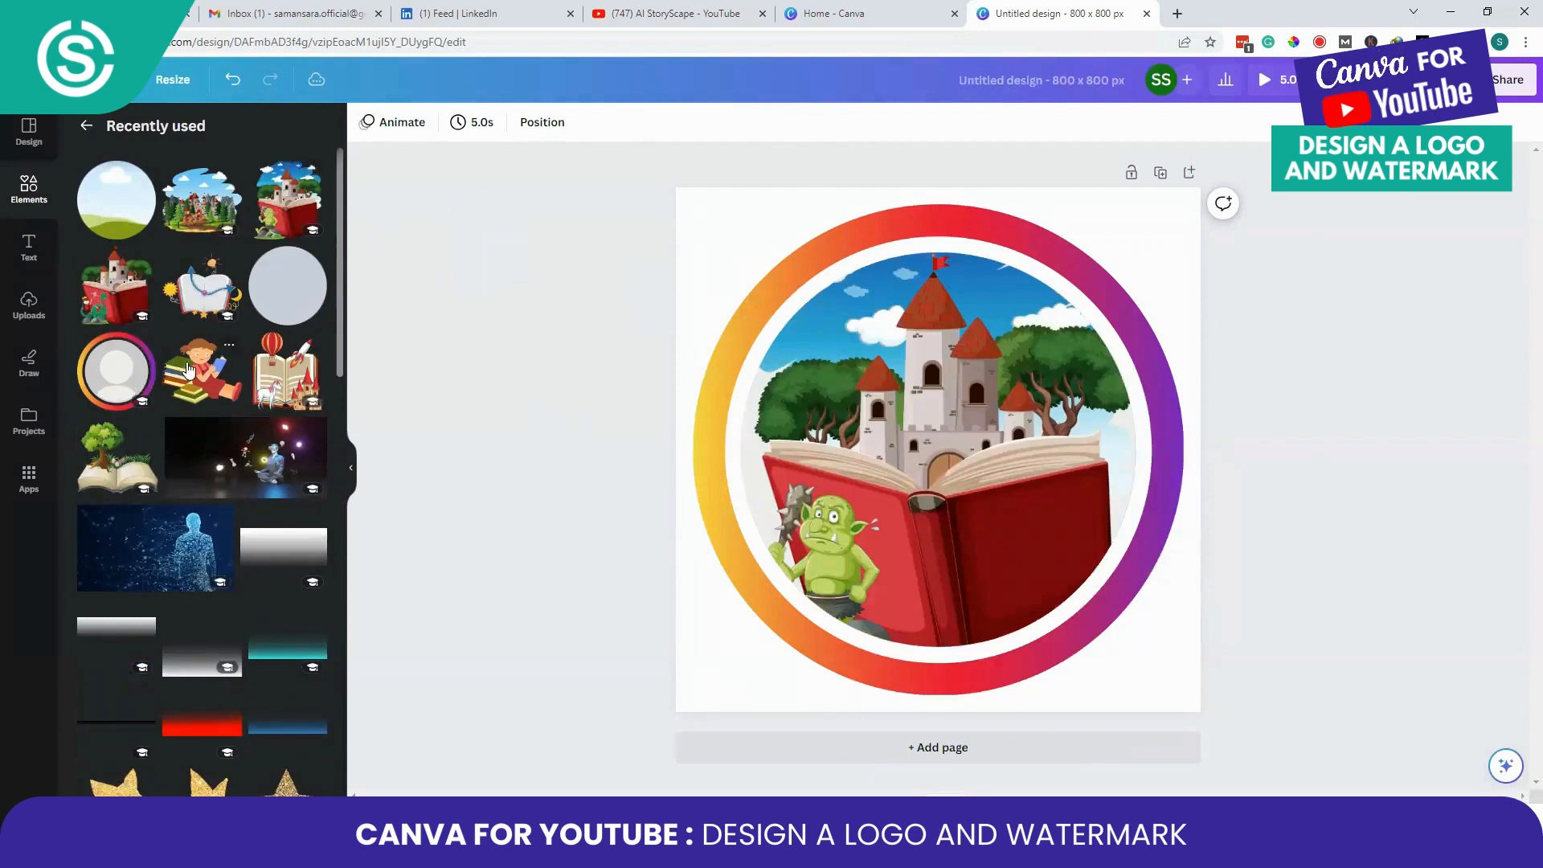
left_click_drag(113, 308, 868, 591)
left_click_drag(201, 201, 843, 419)
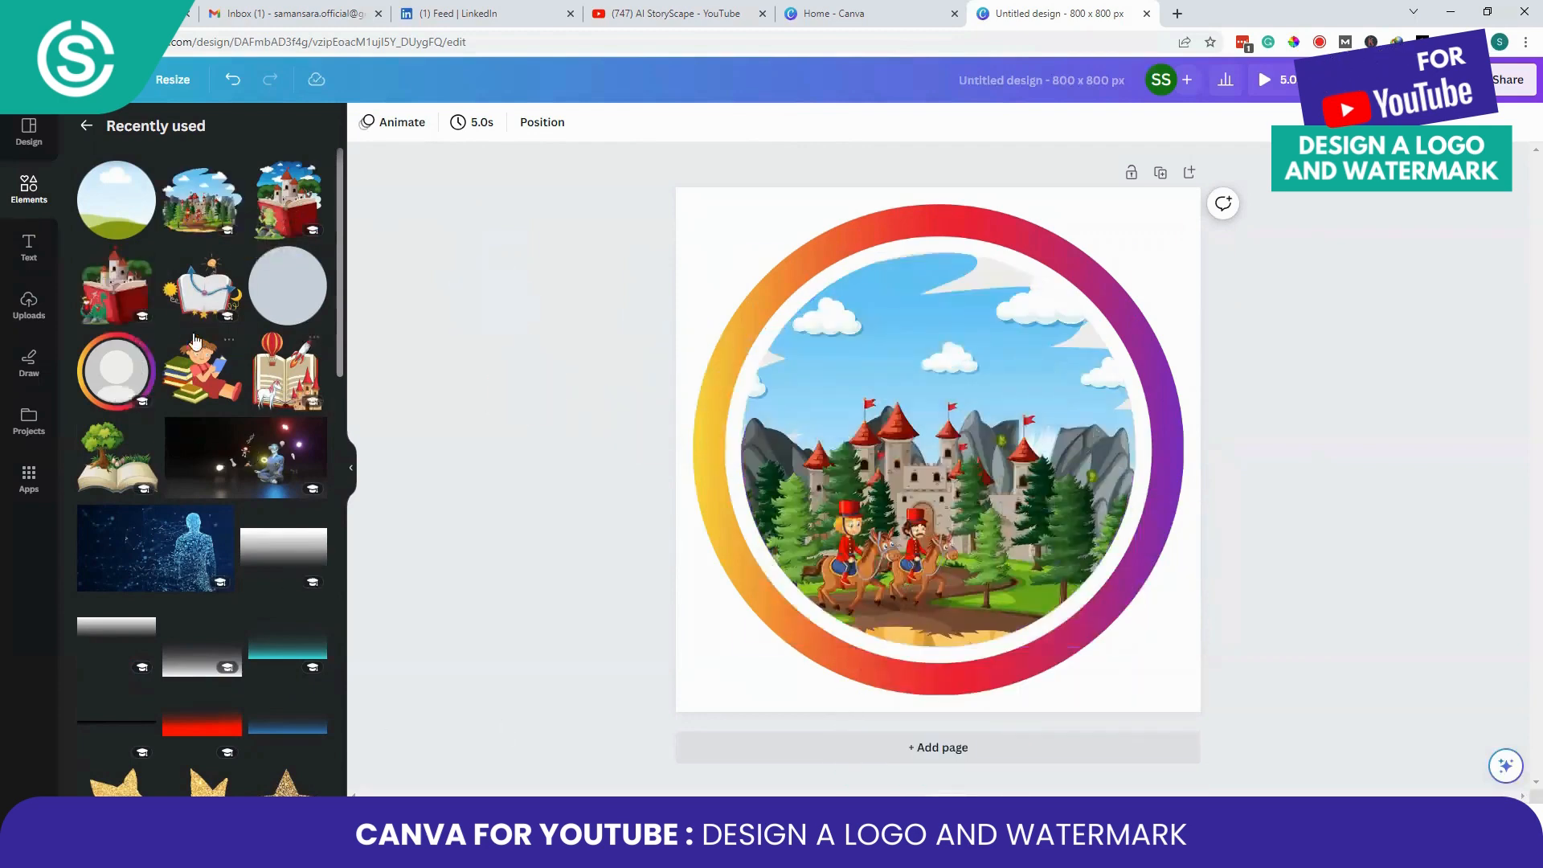
left_click_drag(288, 201, 843, 421)
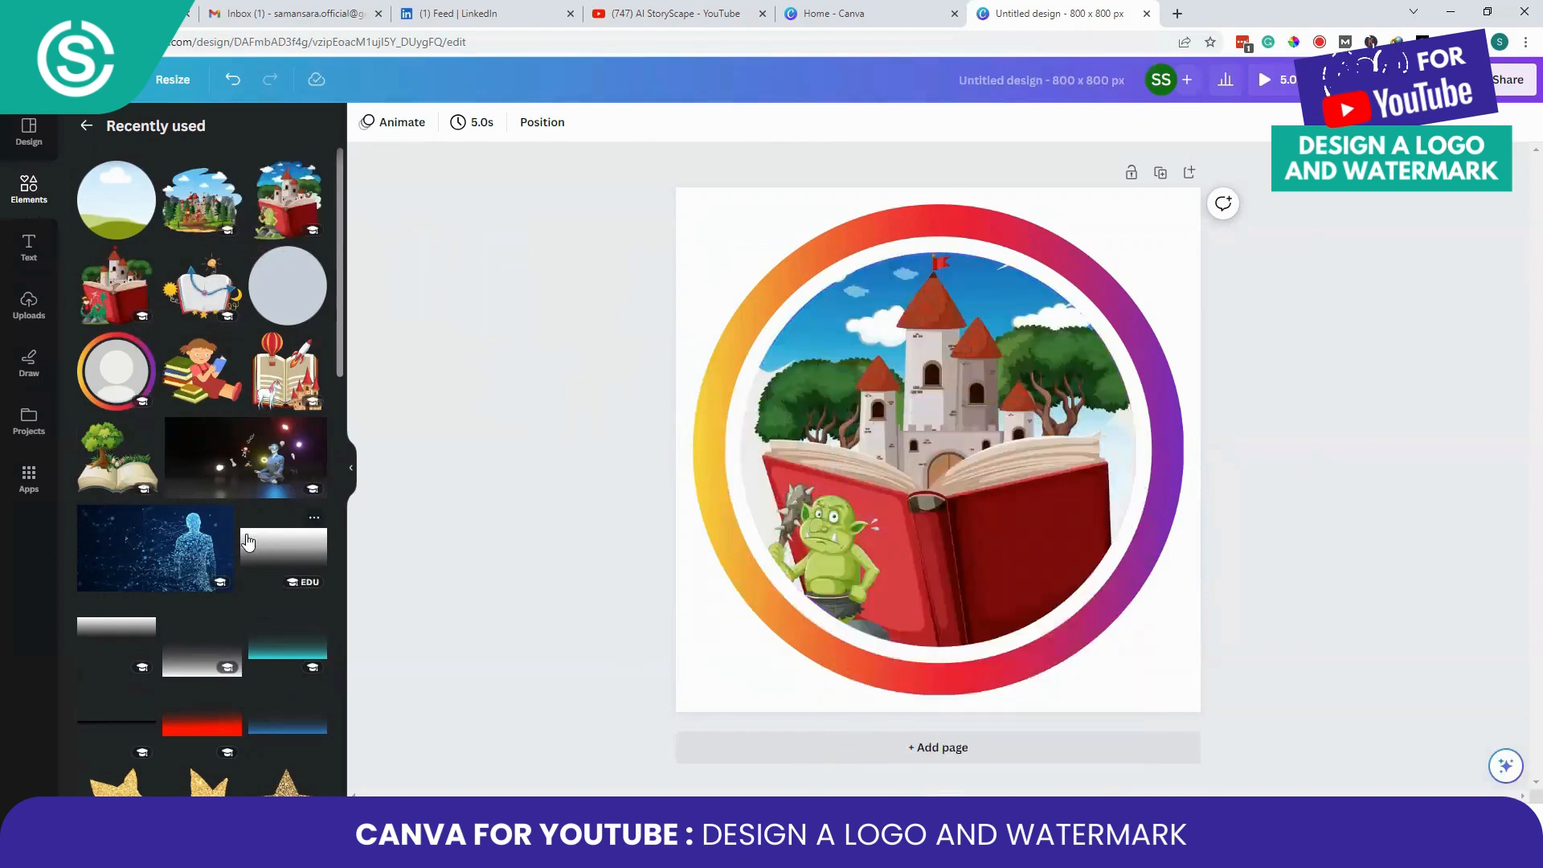
Step: Open the magic recommendations and fill the circular frame with the illustration of a castle, blue-haired fairy and blue book
left_click_drag(99, 479, 715, 479)
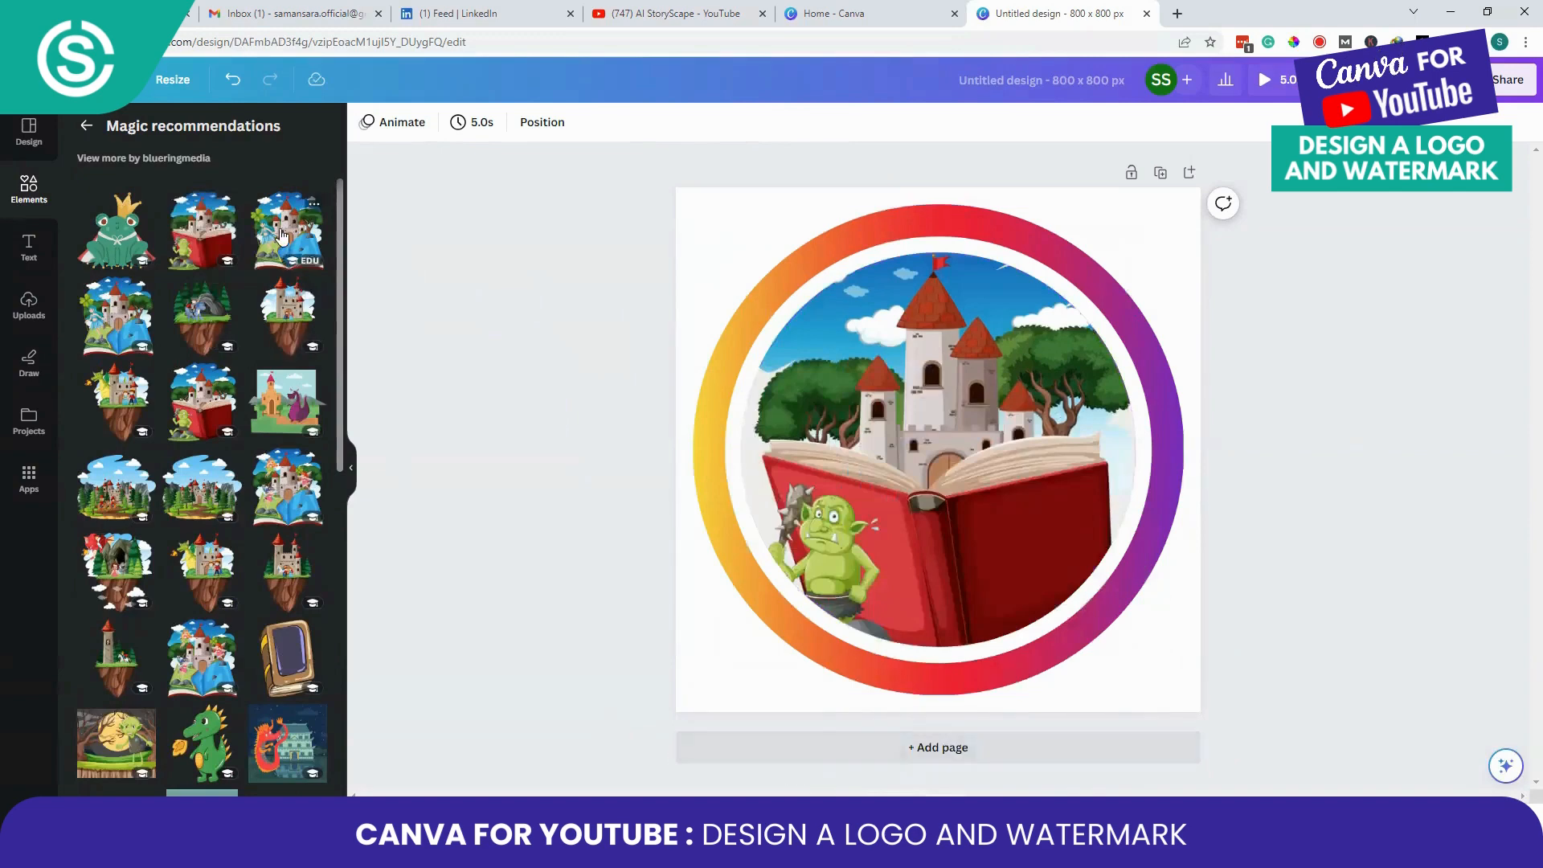
left_click_drag(287, 233, 853, 388)
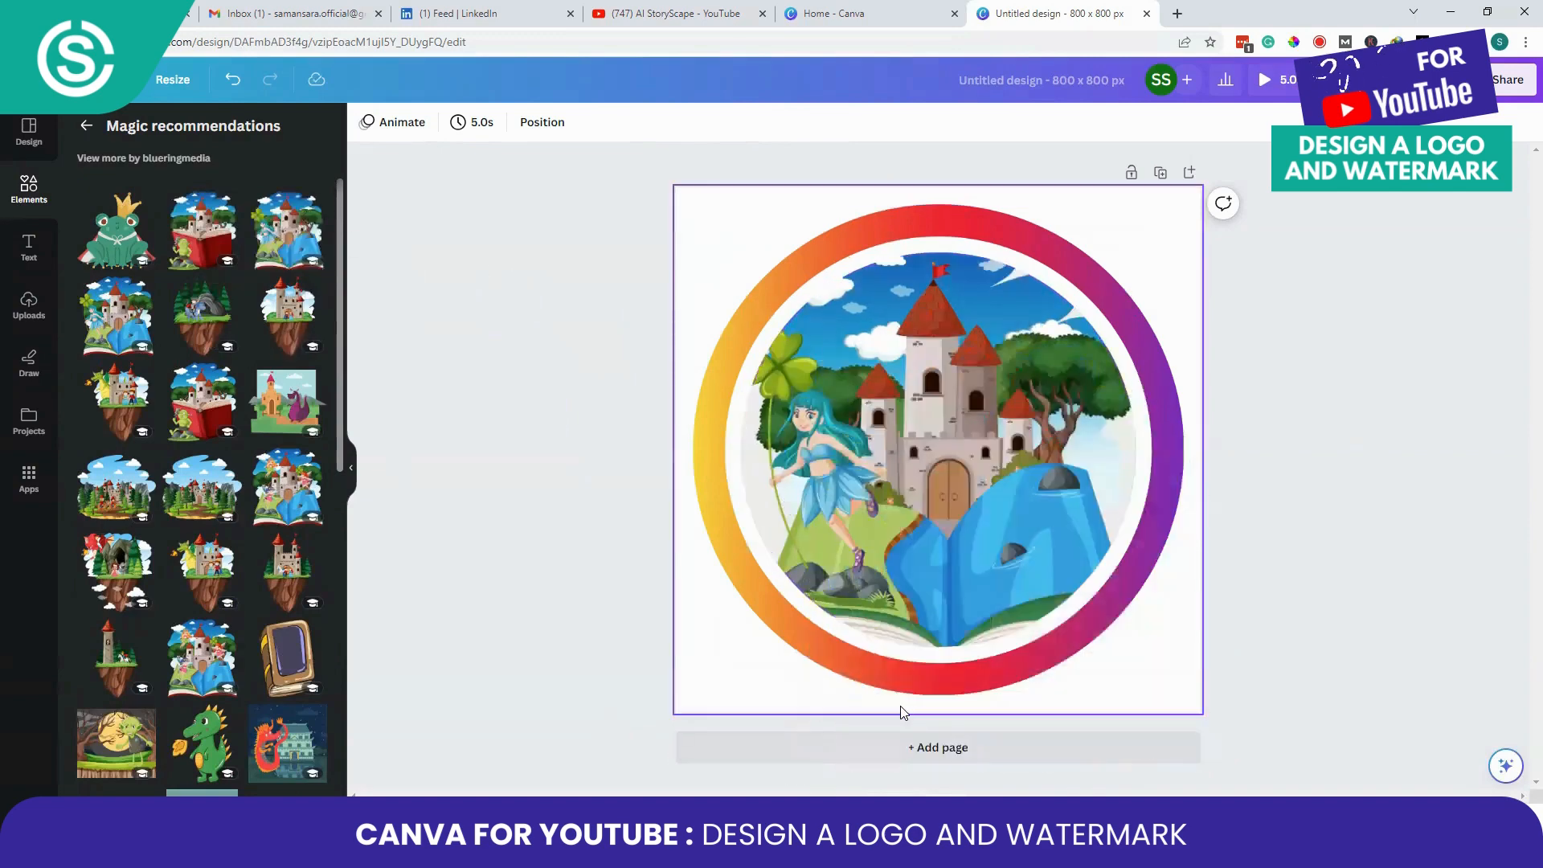
left_click_drag(116, 315, 888, 498)
left_click_drag(116, 315, 755, 410)
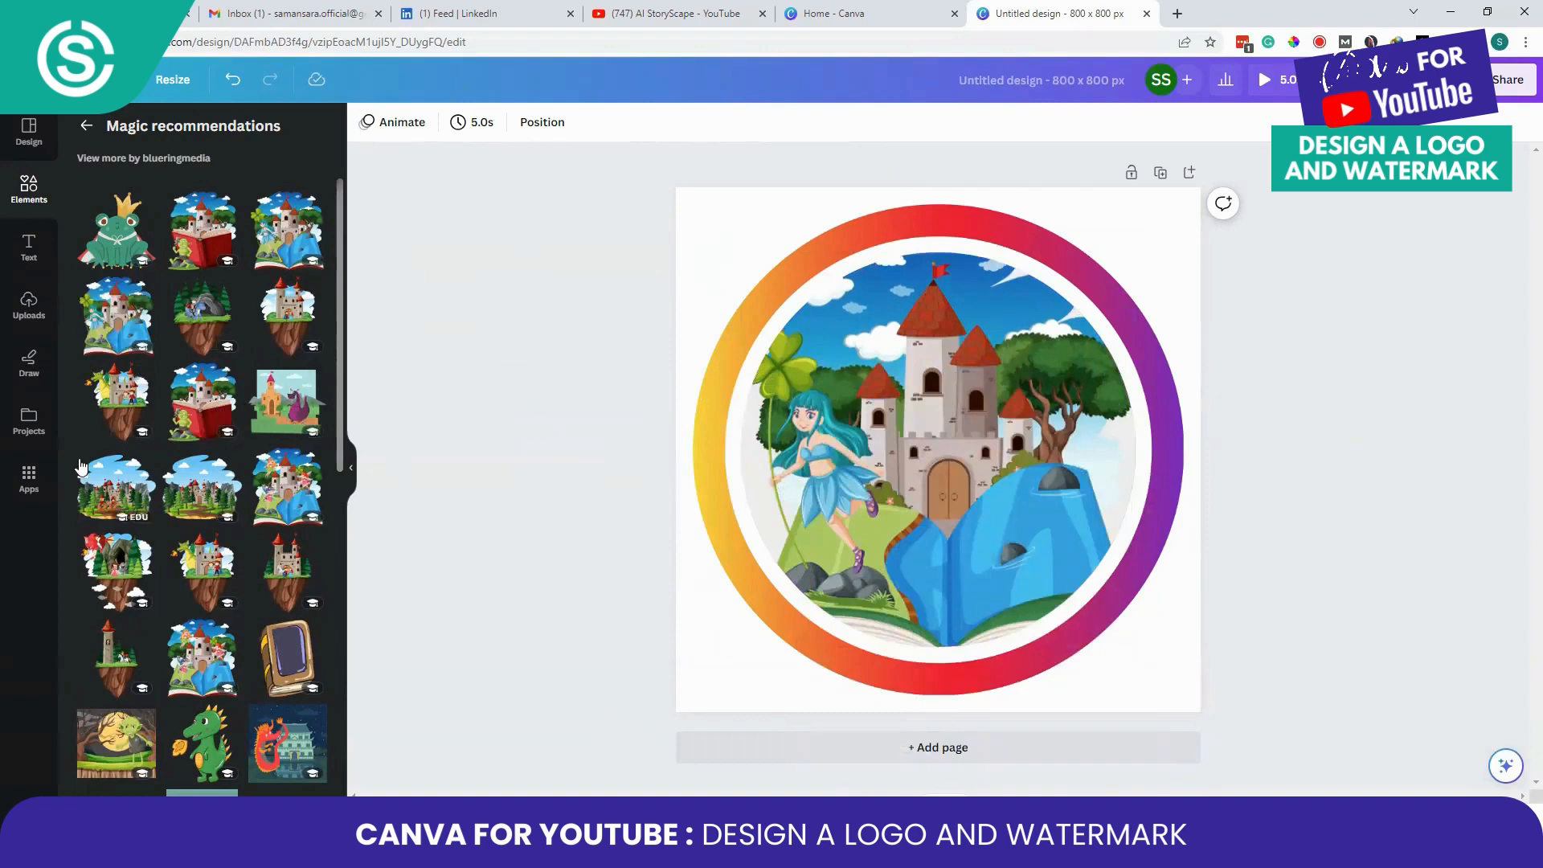
key("ctrl+z")
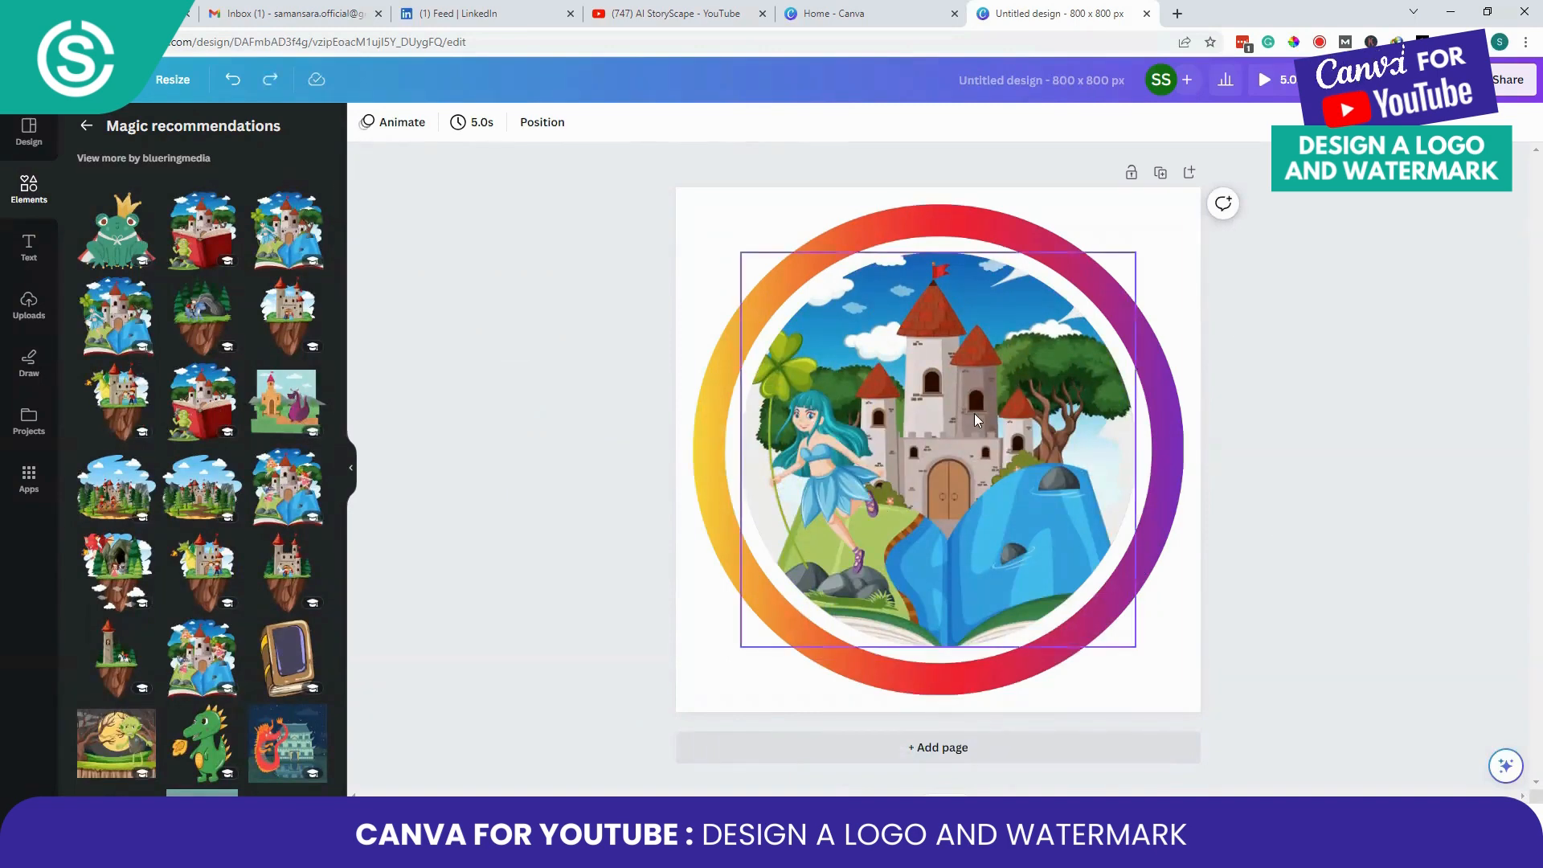
Step: Slightly brighten the framed castle and fairy picture using the Brightness adjustment on the whole image
left_click(1037, 456)
left_click(422, 124)
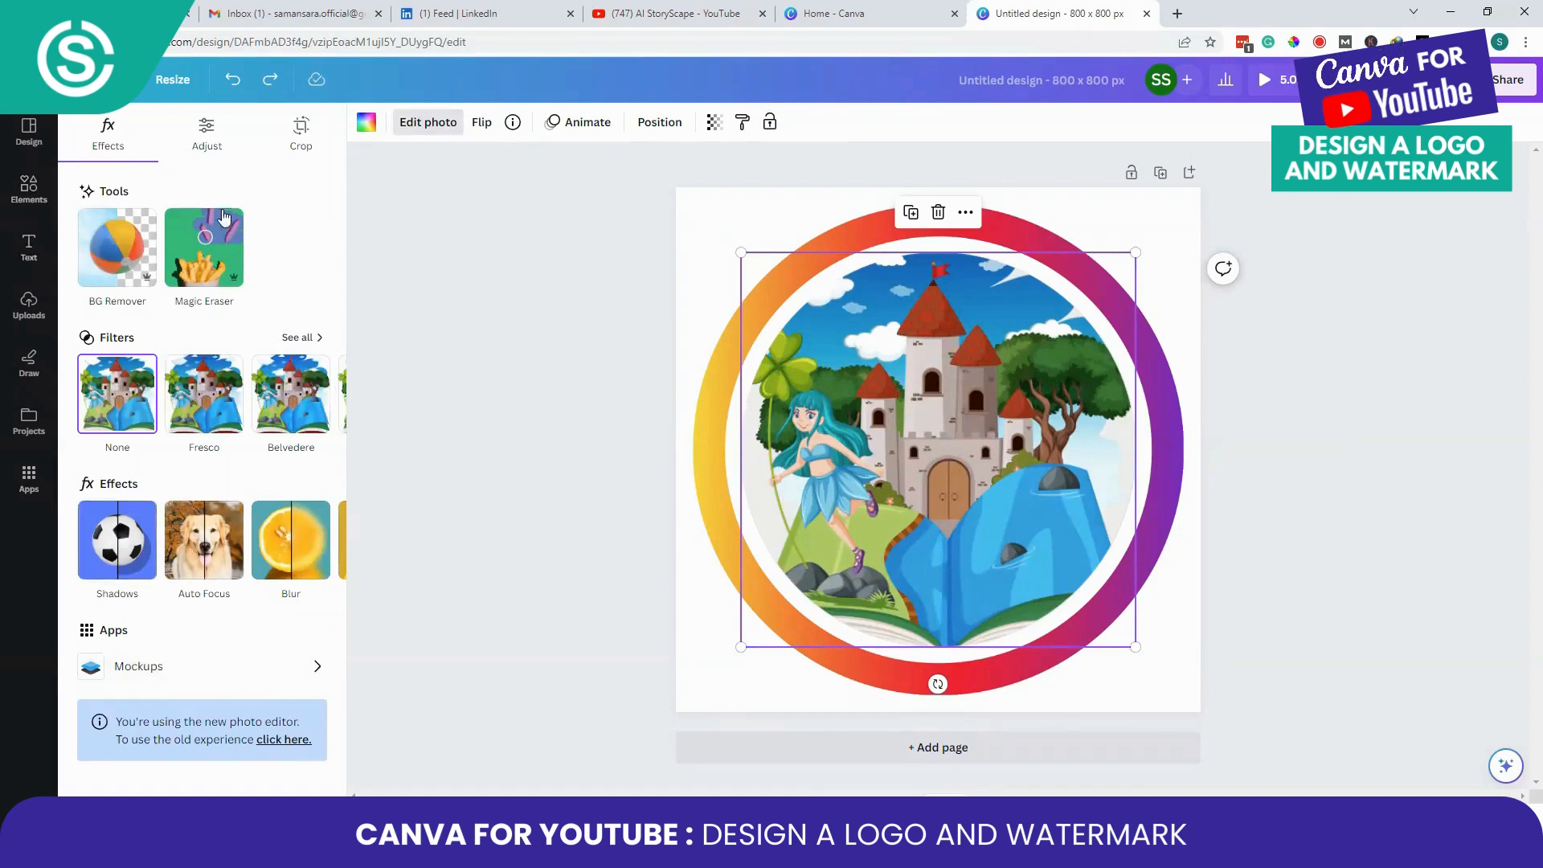
left_click(207, 139)
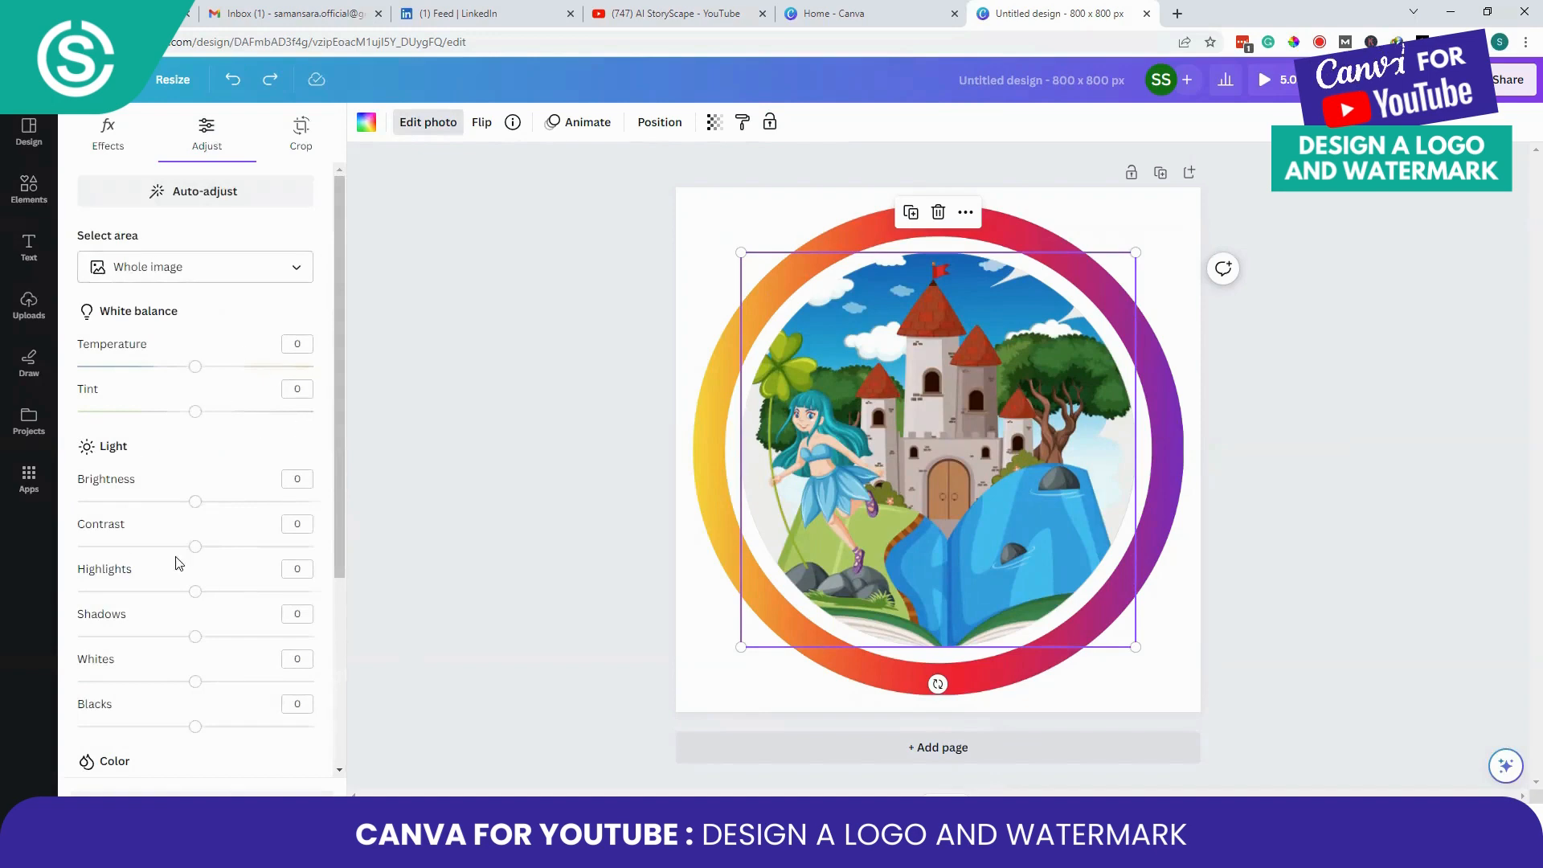
mouse_move(195, 503)
left_mouse_down()
mouse_move(166, 503)
mouse_move(196, 503)
left_mouse_up()
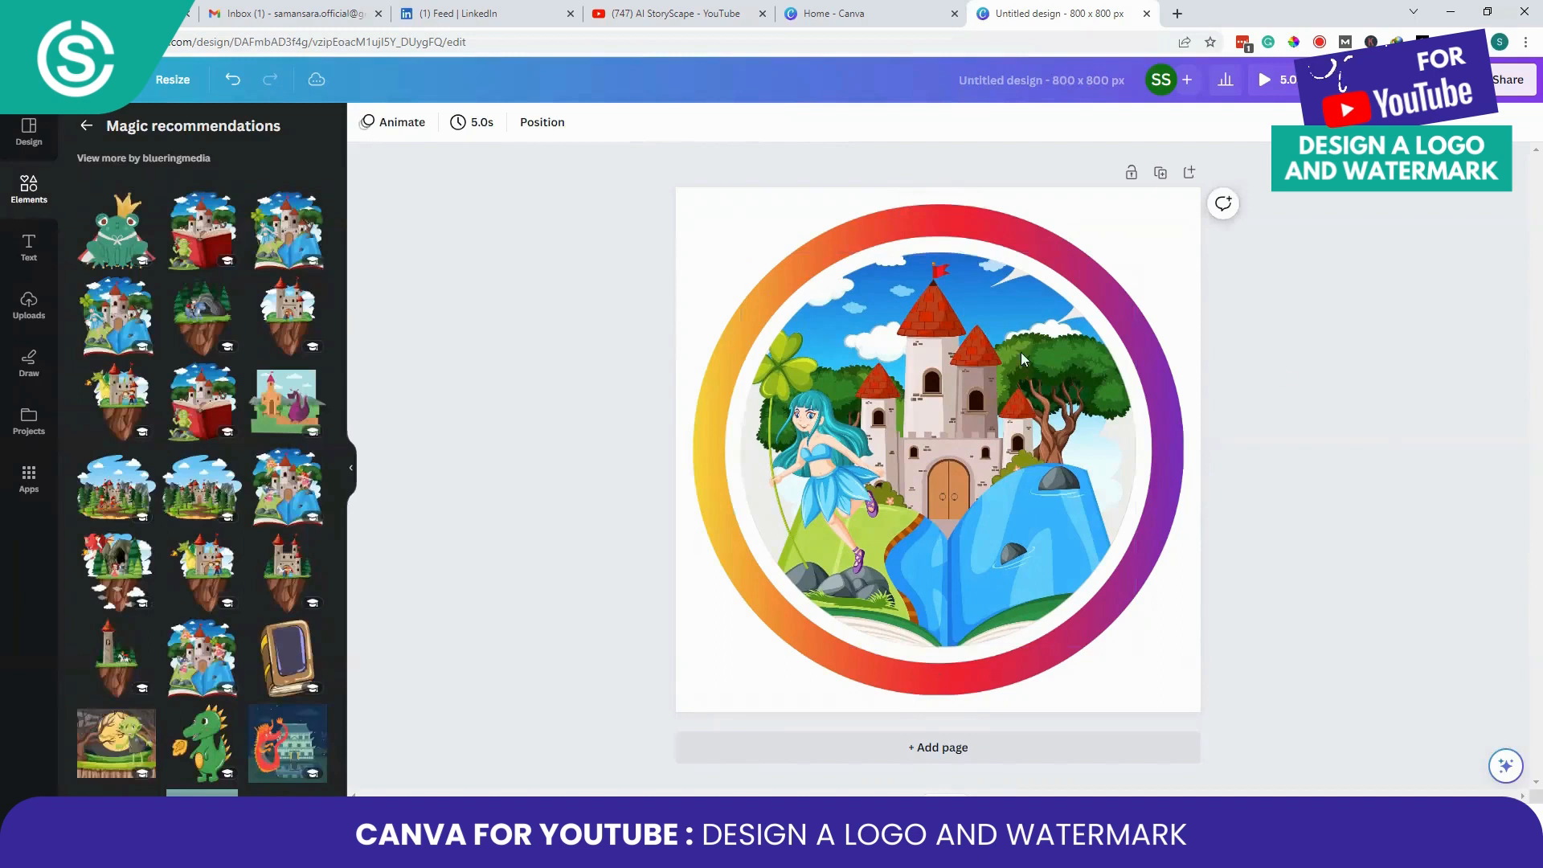
left_click(1178, 242)
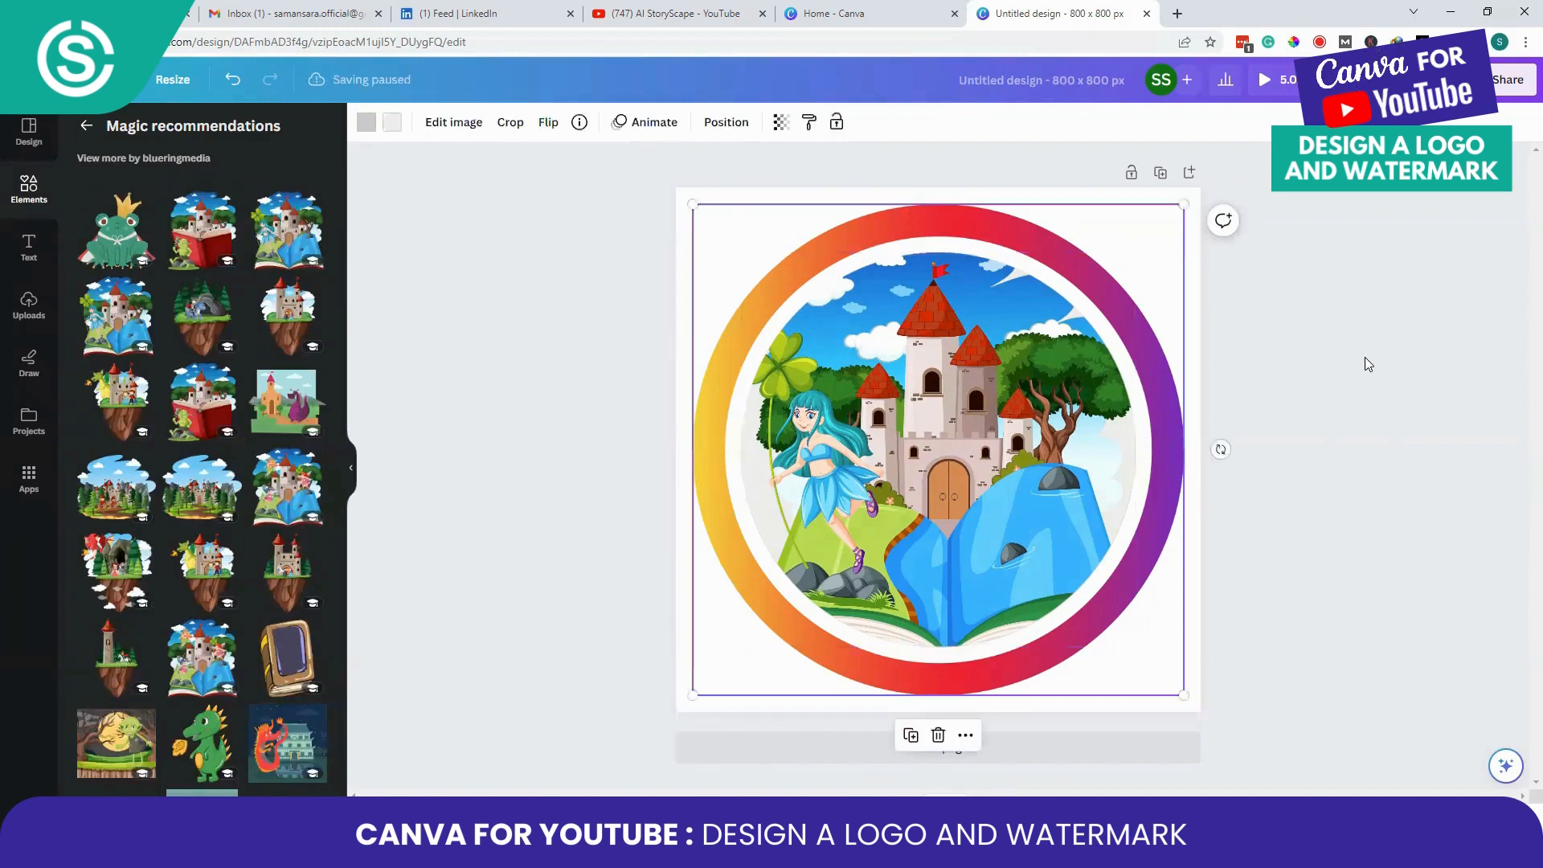
left_click(1364, 357)
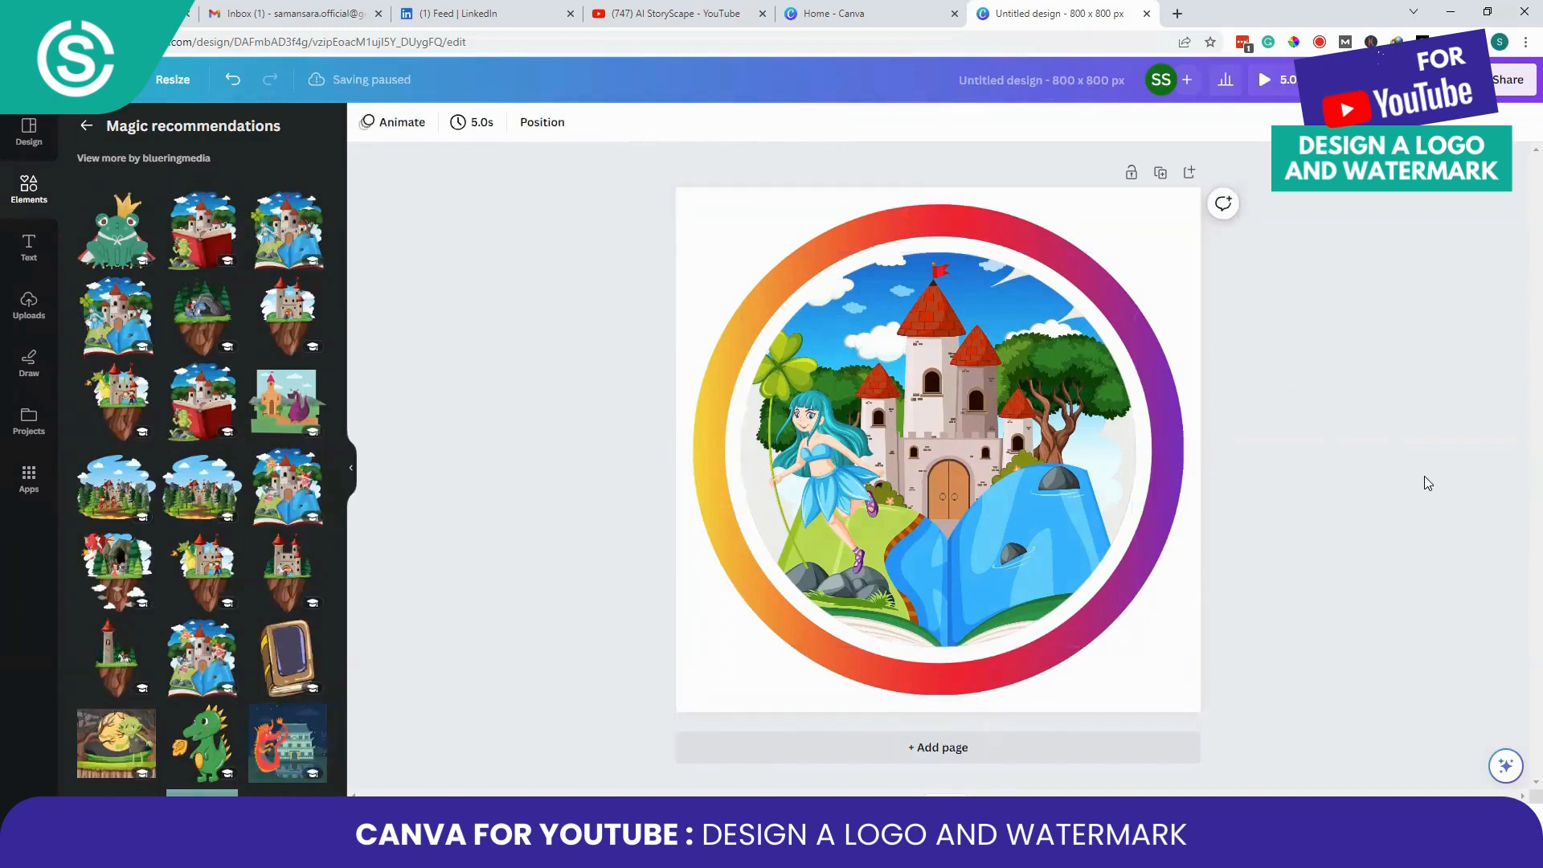
Step: Download the logo design as a PNG at 800 × 800 px
left_click(1502, 85)
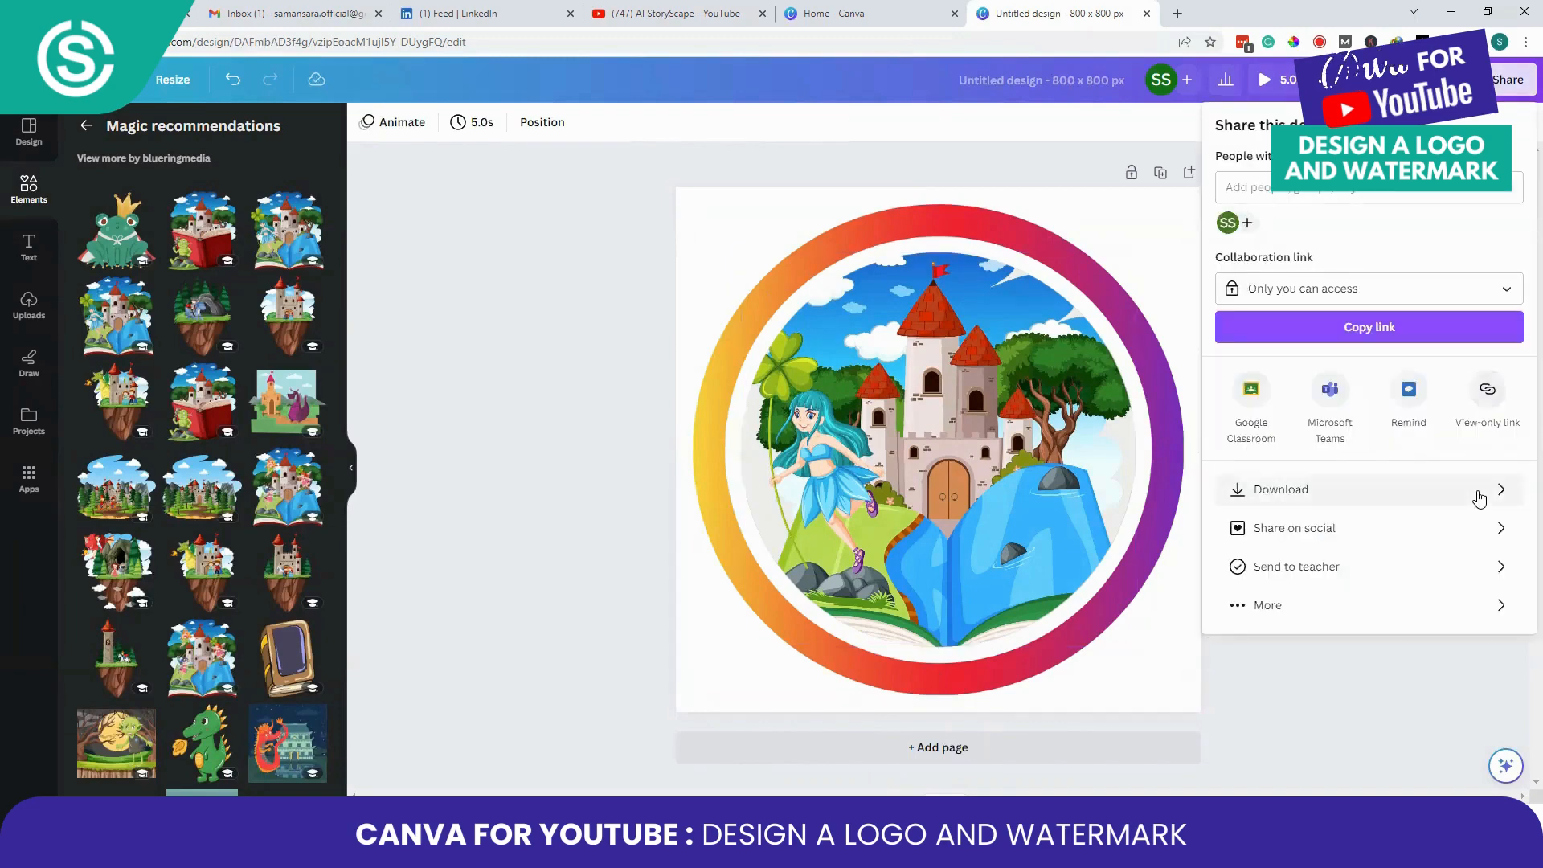
left_click(1483, 497)
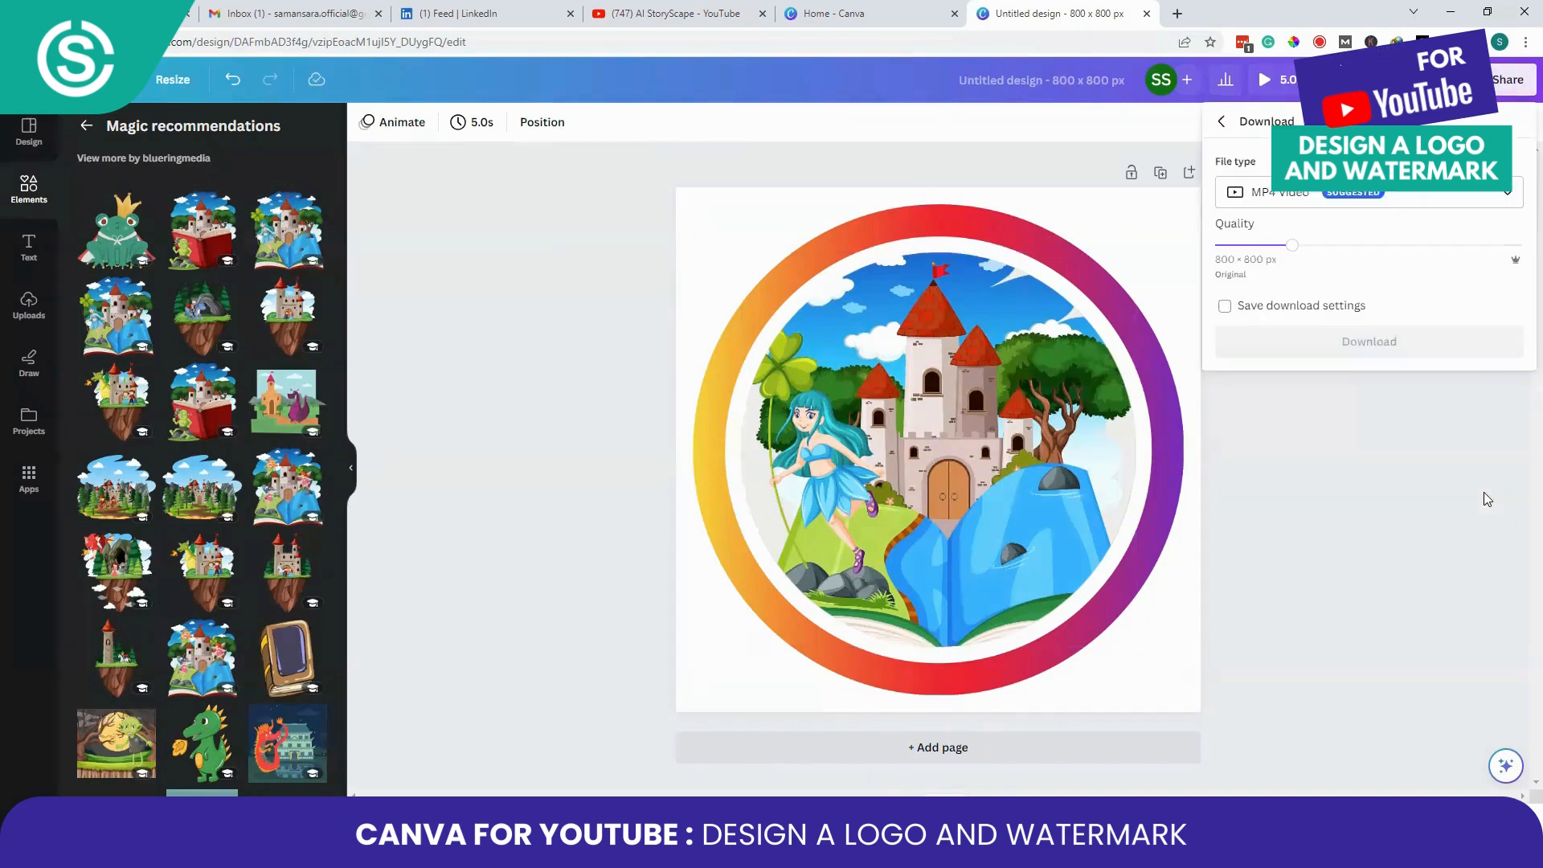
left_click(1460, 195)
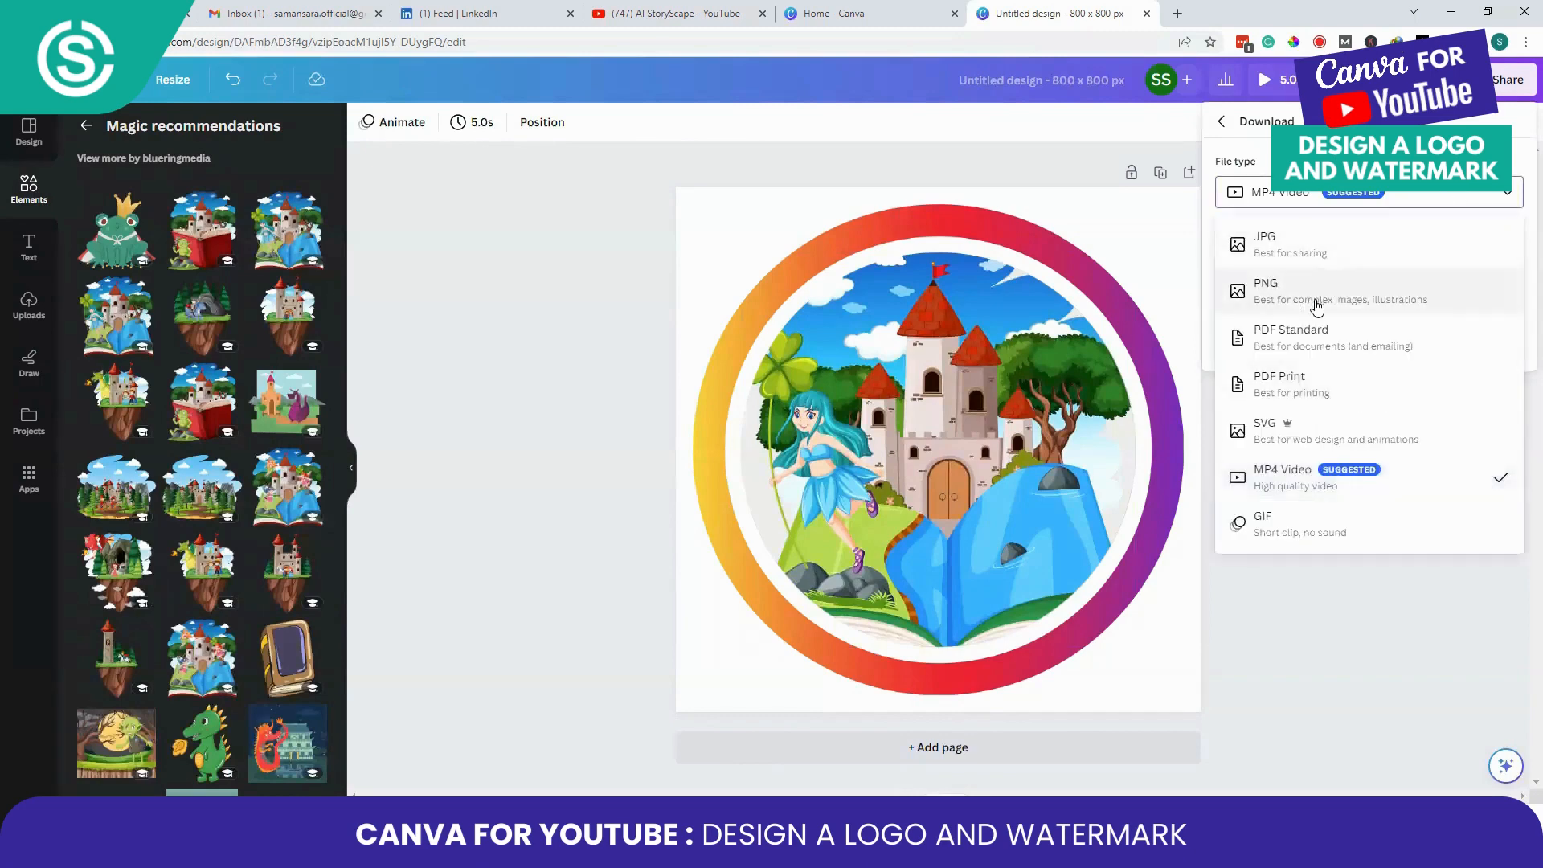
left_click(1312, 302)
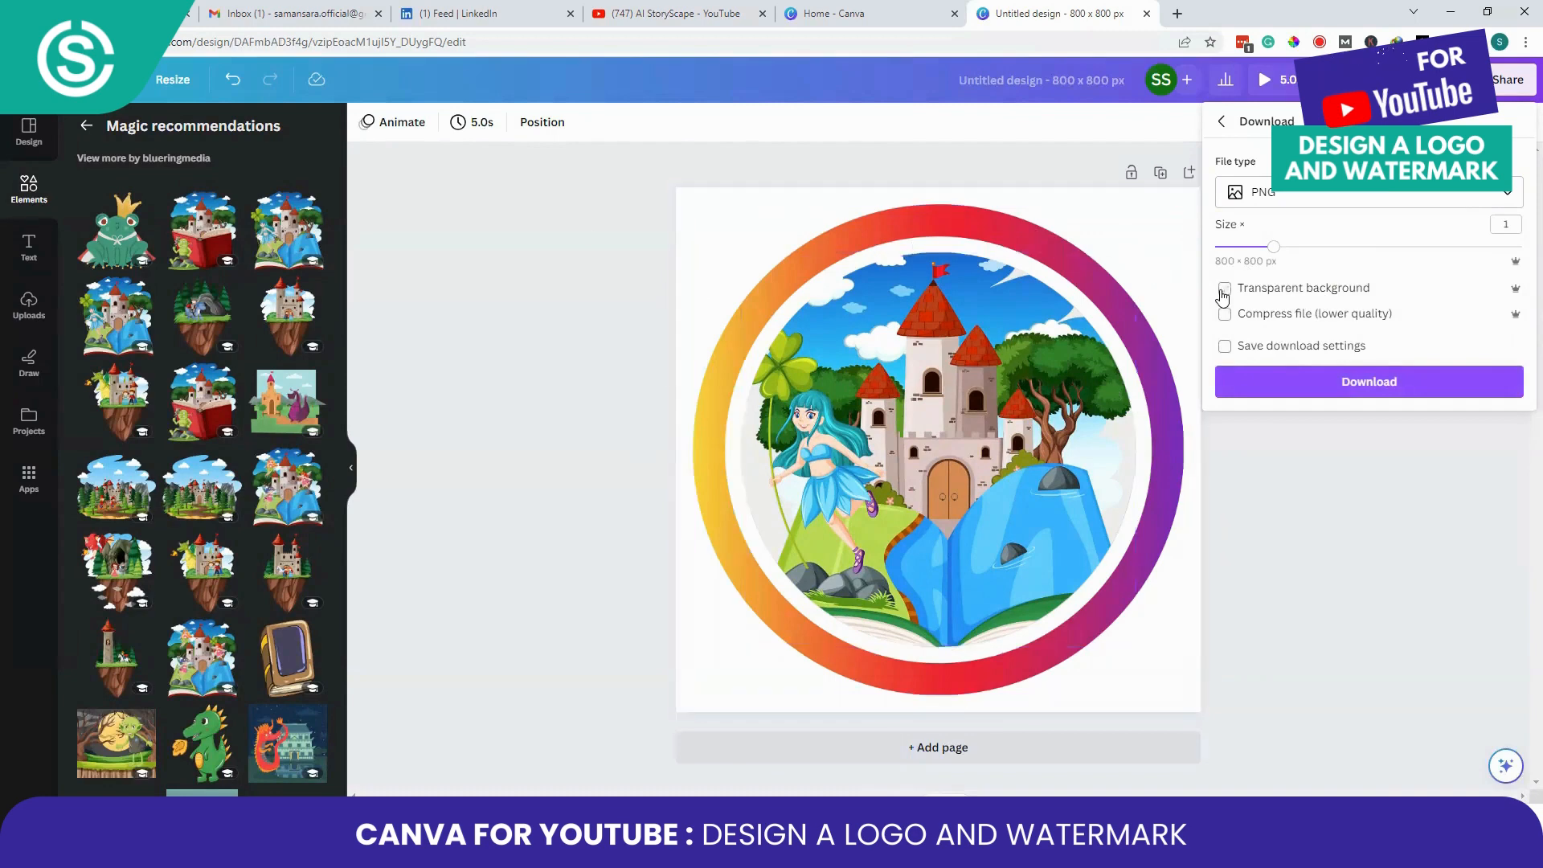
left_click(1319, 387)
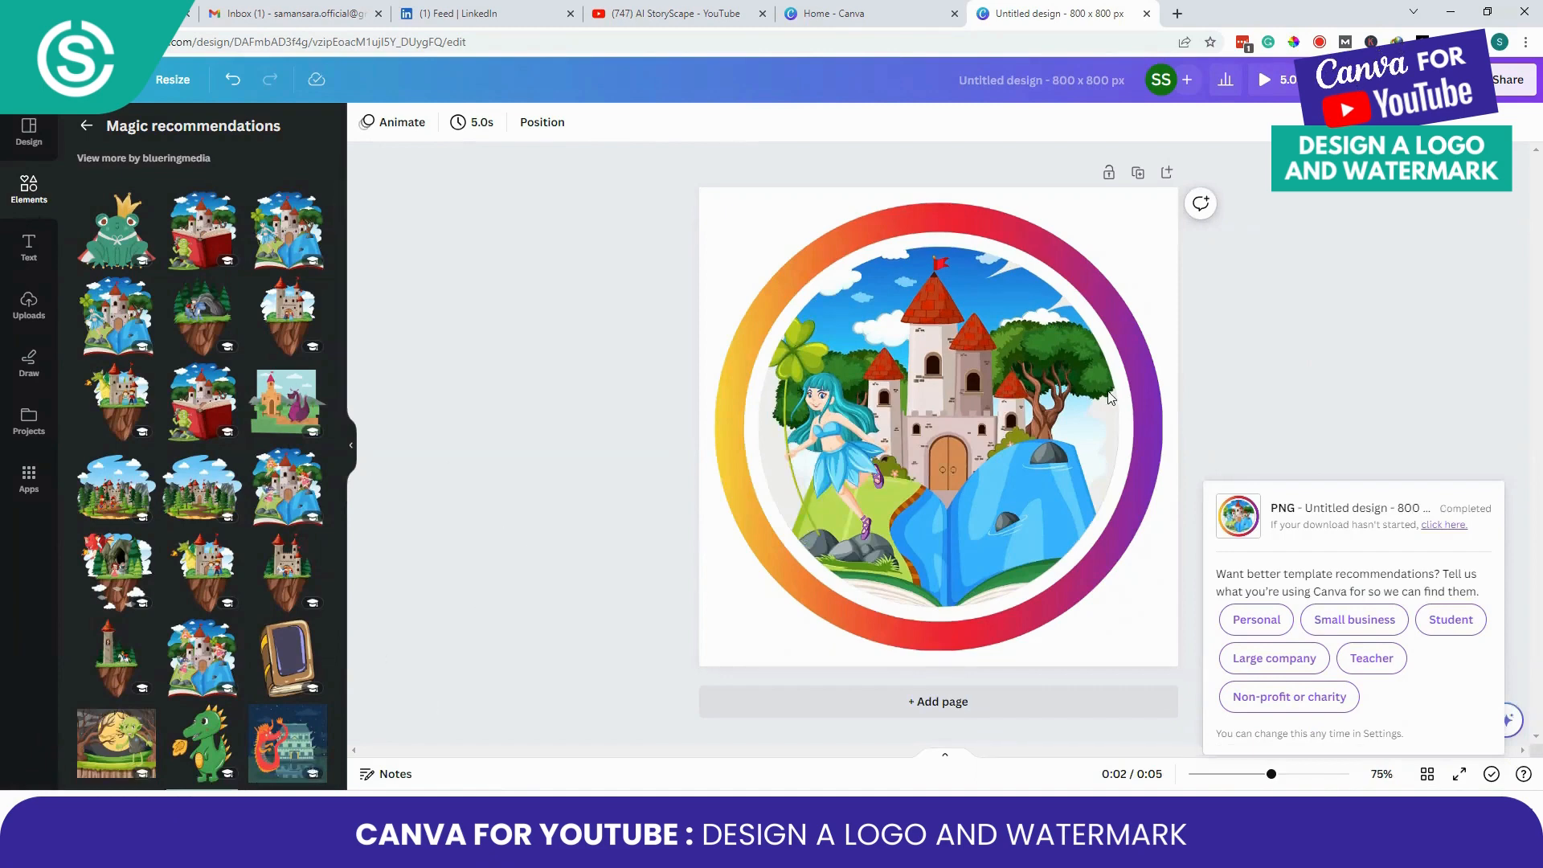
Step: Download a second copy of the logo as a PNG at size 1
left_click(1508, 79)
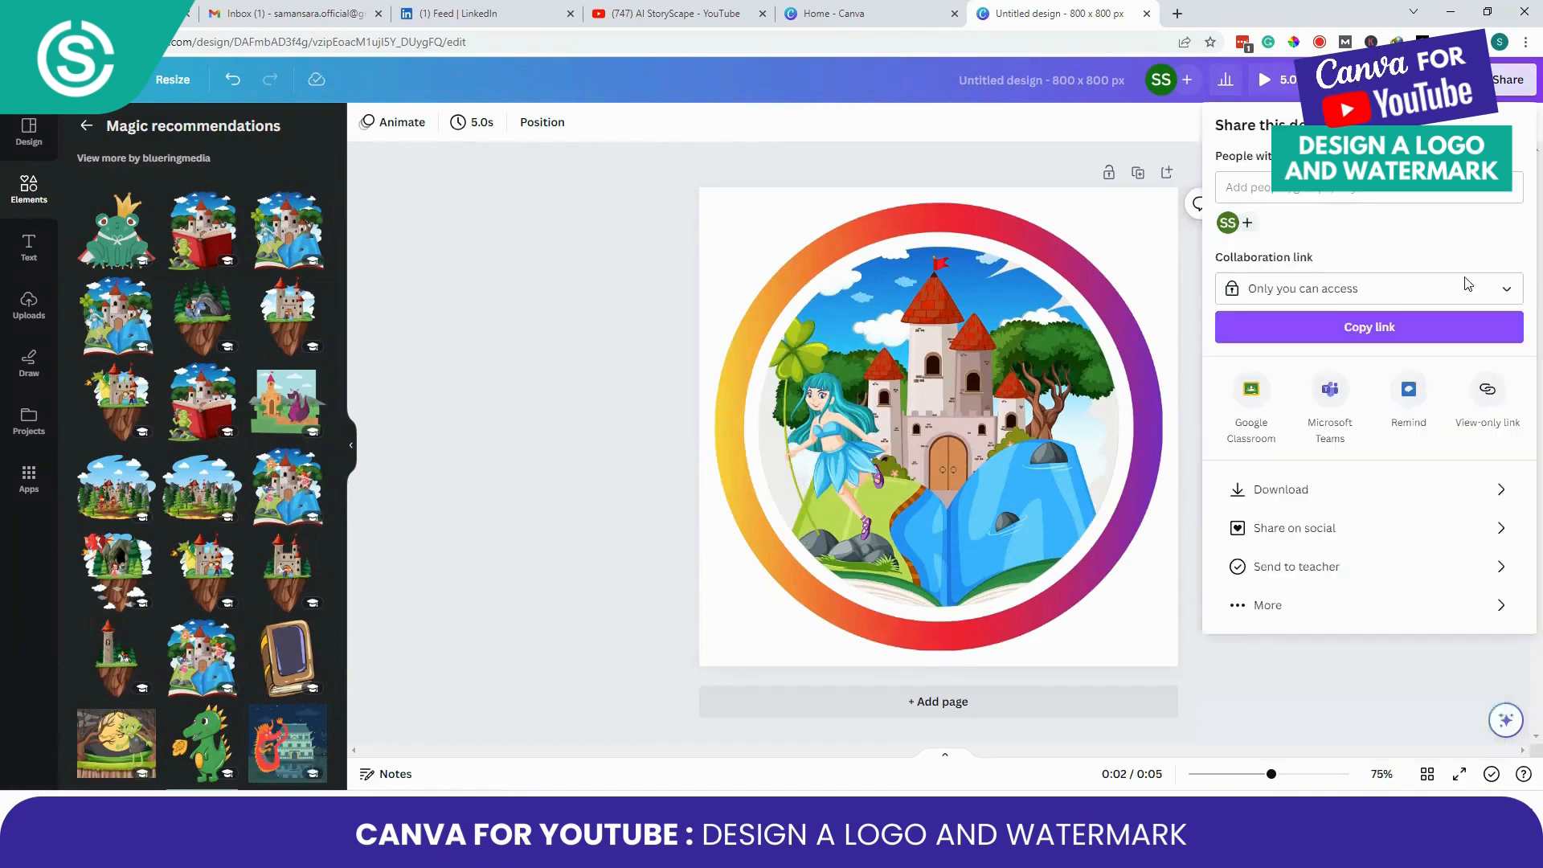
left_click(1462, 490)
left_click(1437, 201)
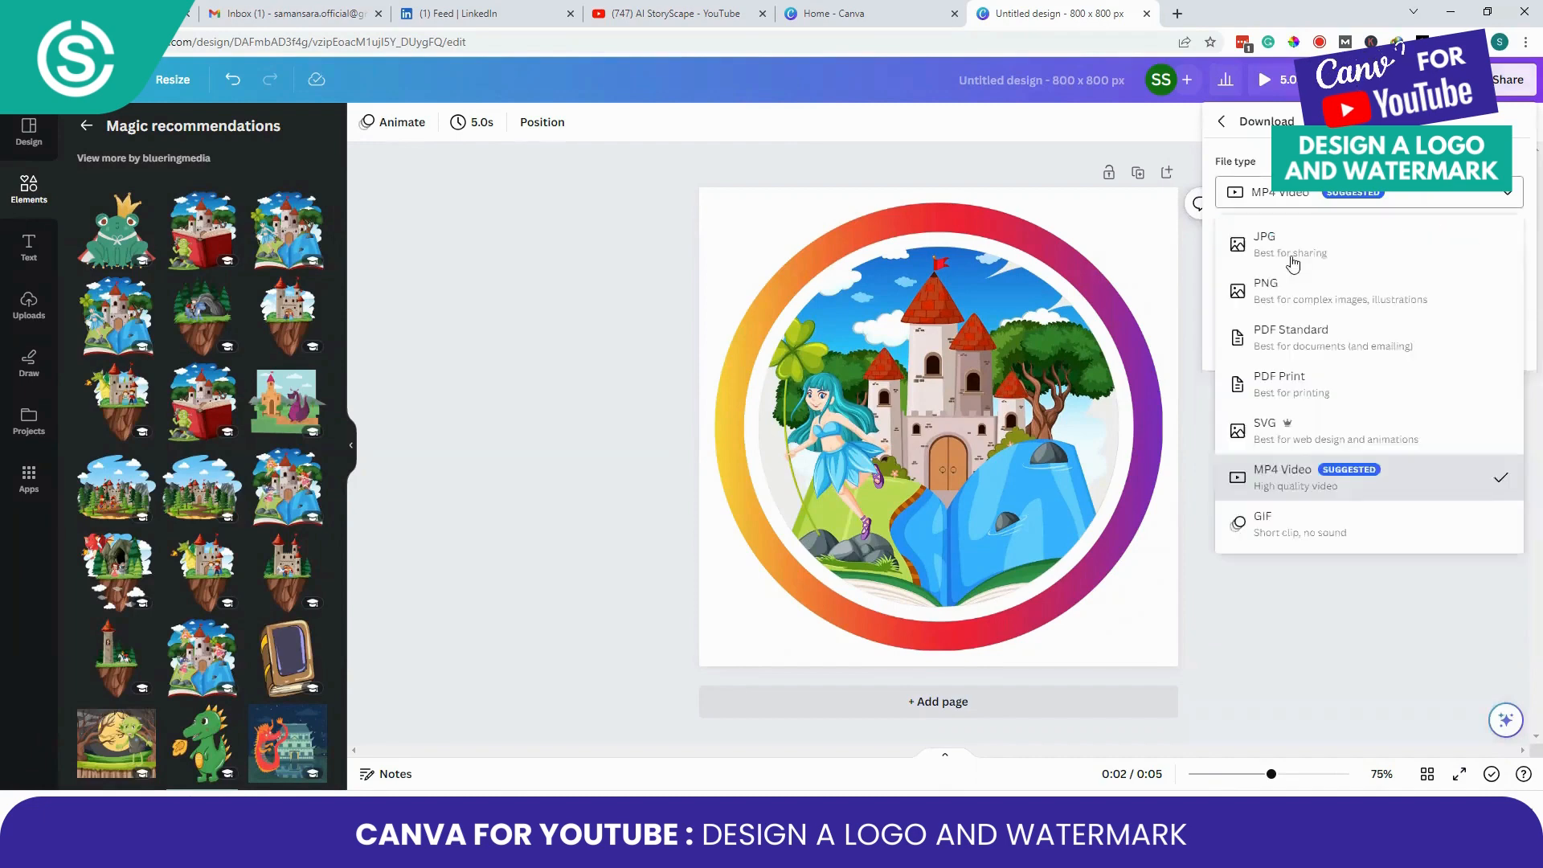
left_click(1294, 290)
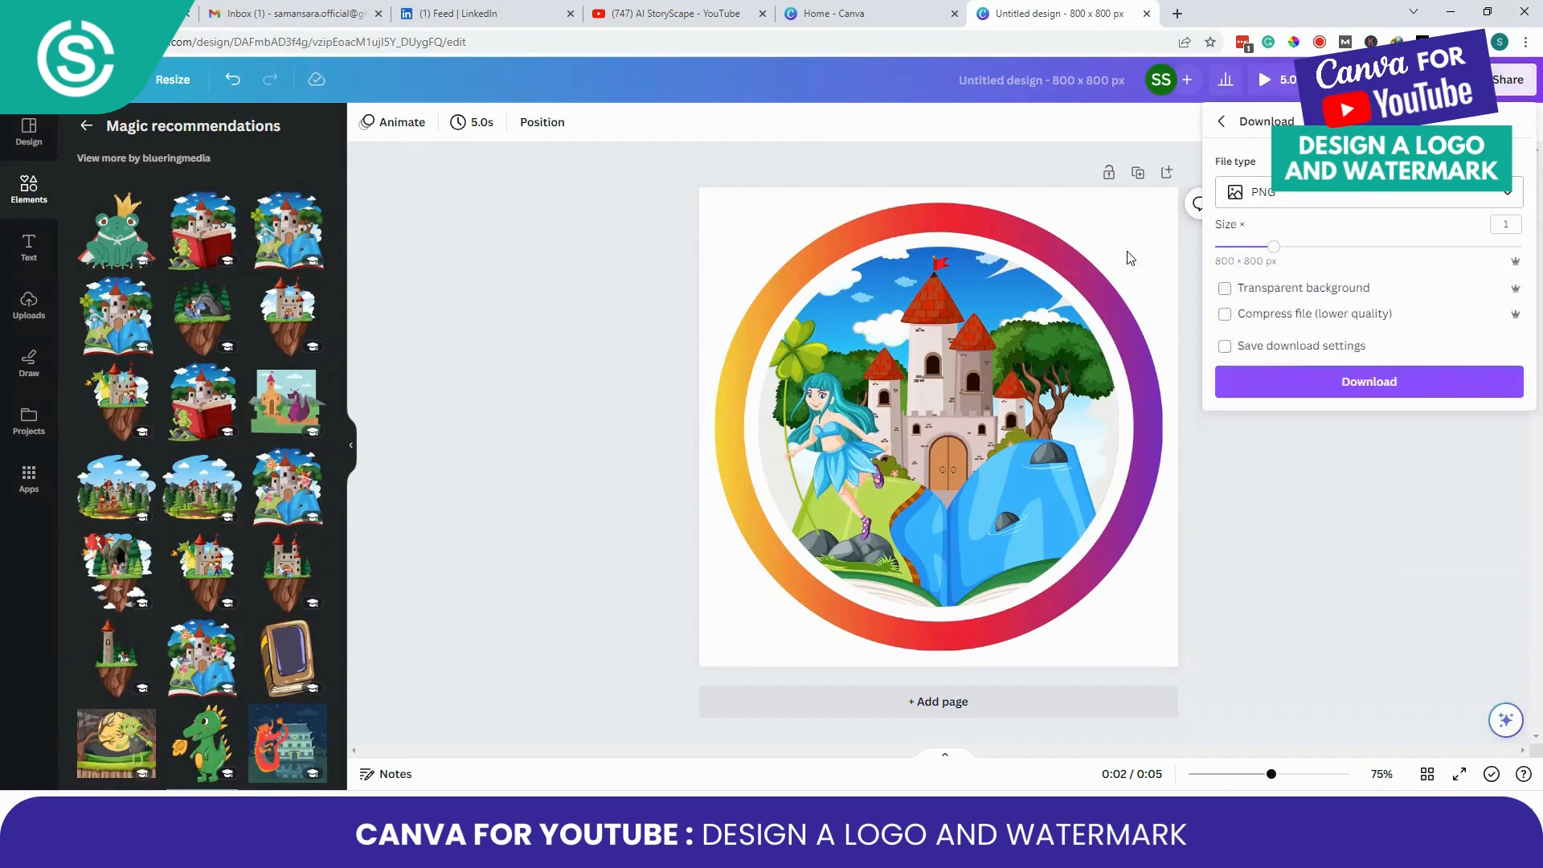
left_click(1369, 385)
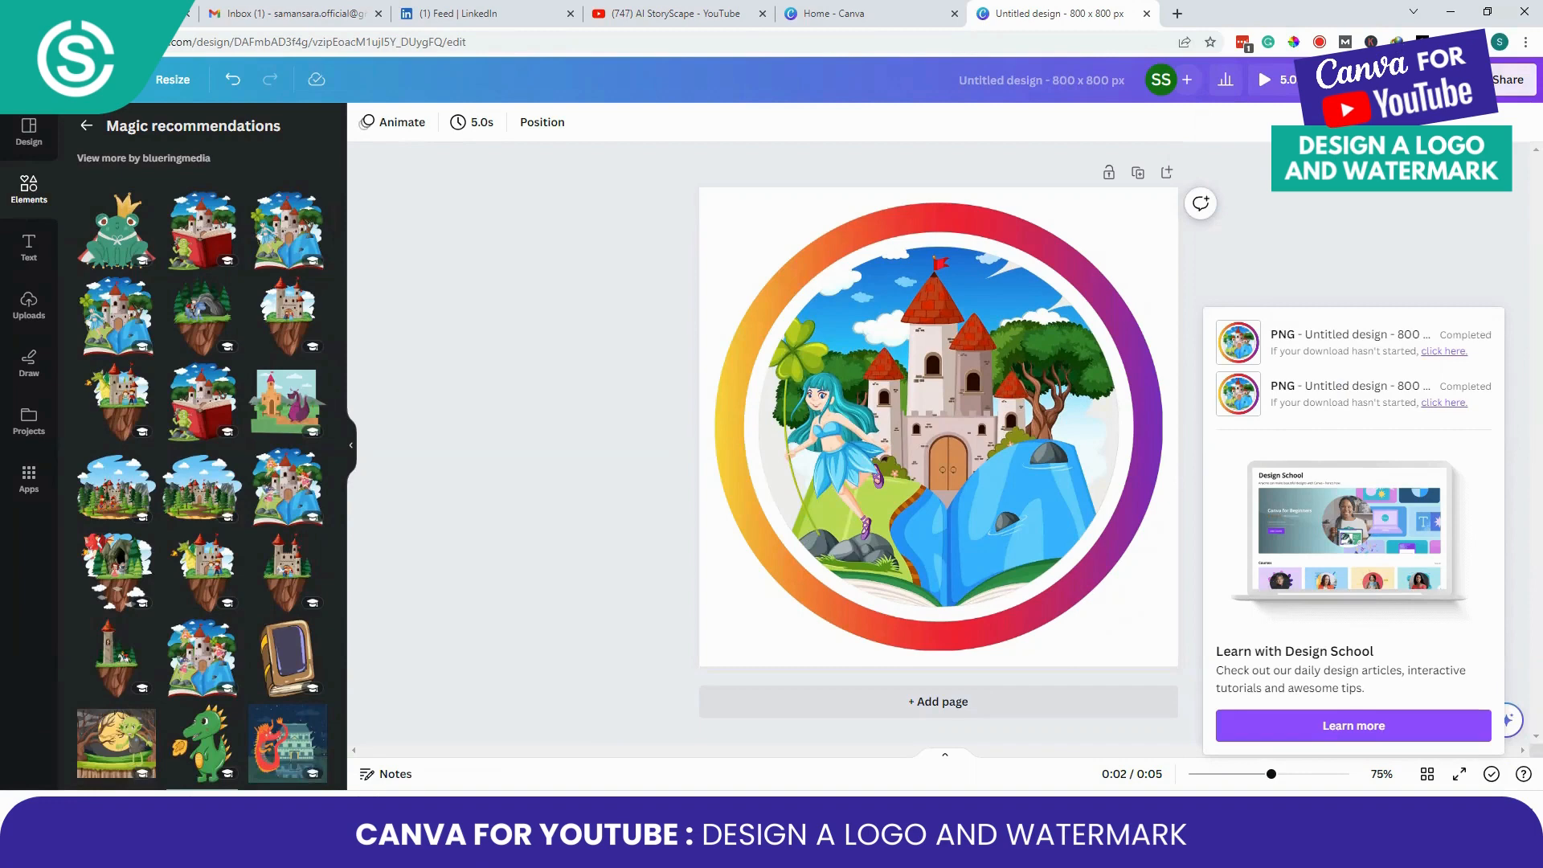
Step: Show the downloaded PNGs in the Downloads folder and rename both together as AI storyscape
left_click(170, 812)
left_click(176, 763)
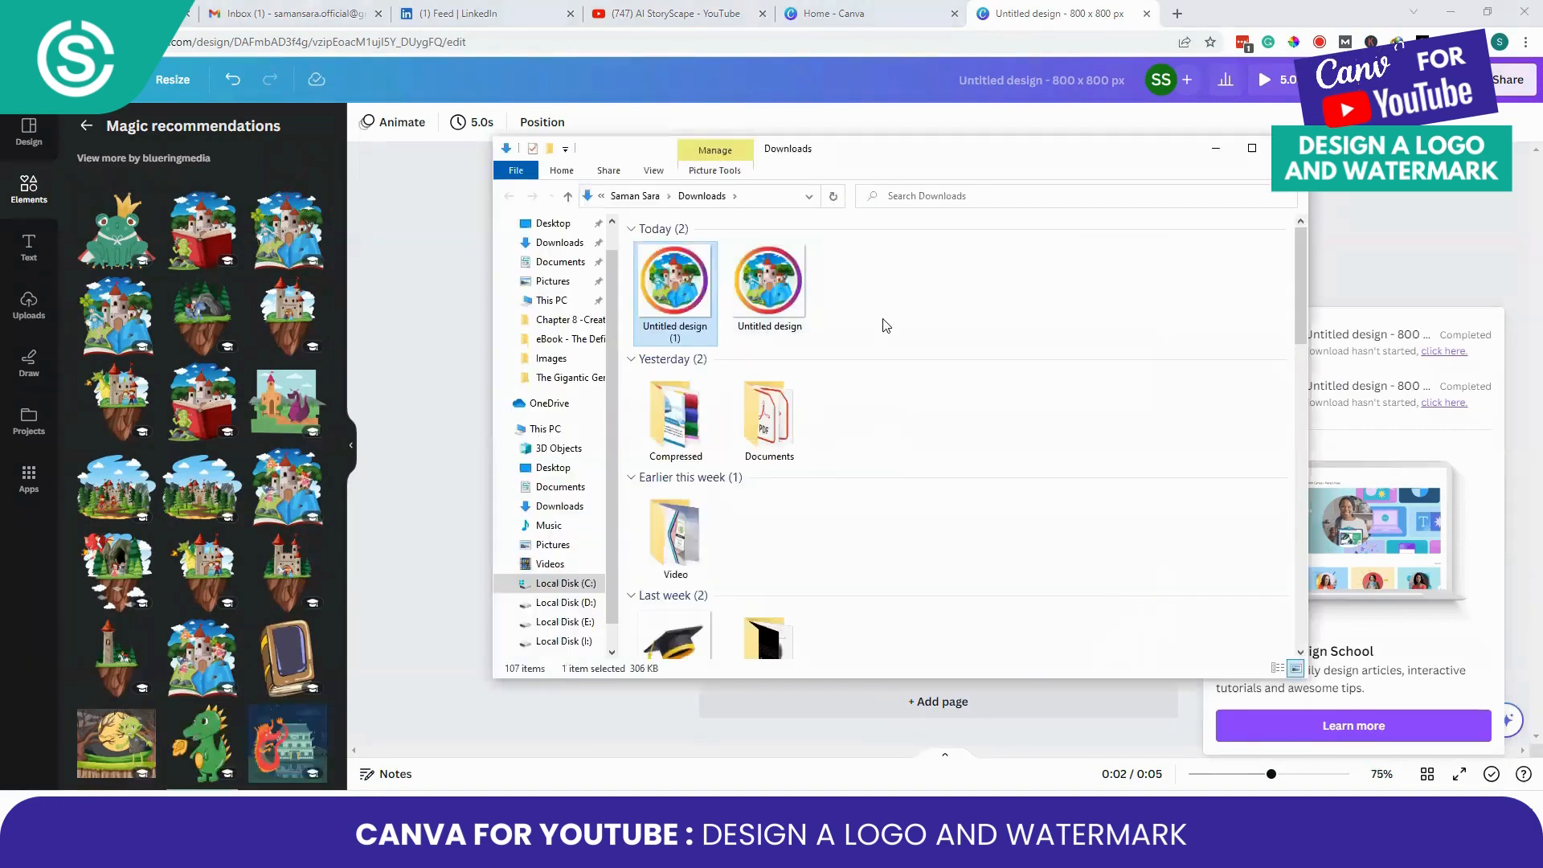
left_click(882, 315)
left_click_drag(841, 334, 659, 276)
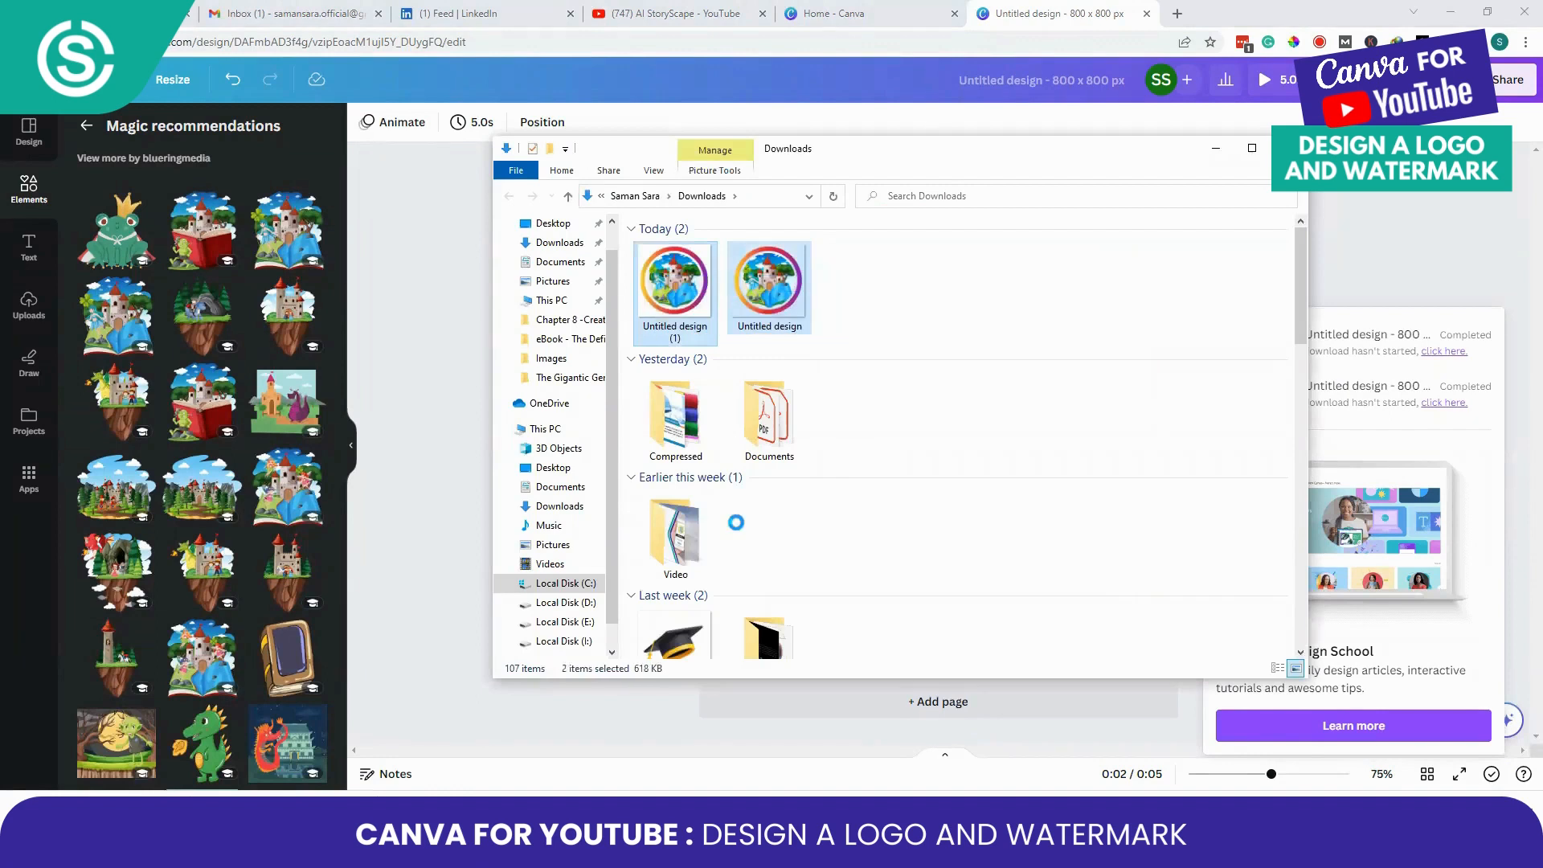
key("shift+F10")
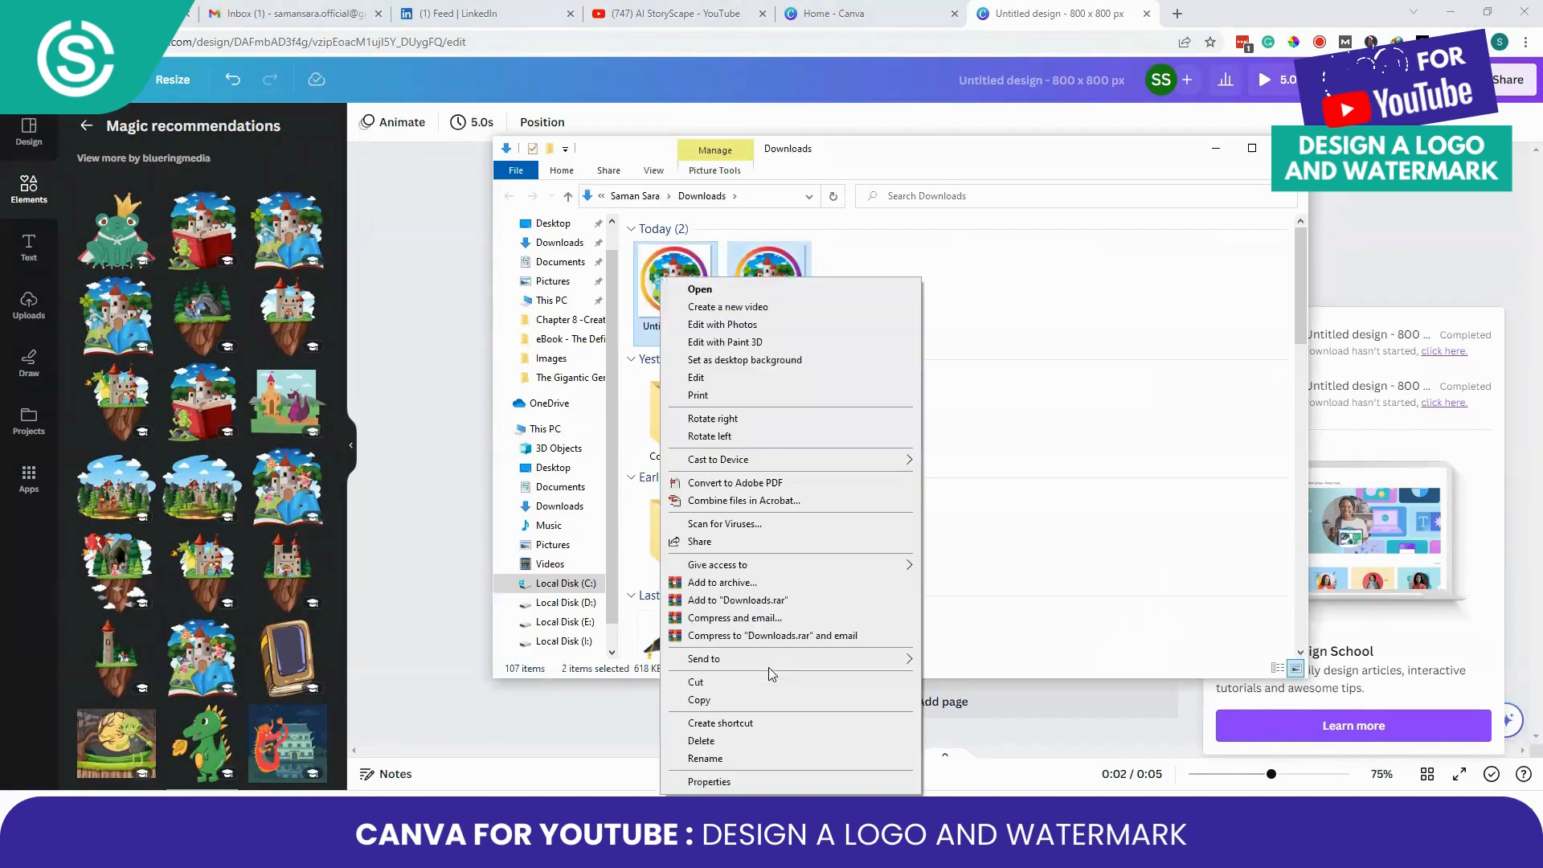
left_click(764, 758)
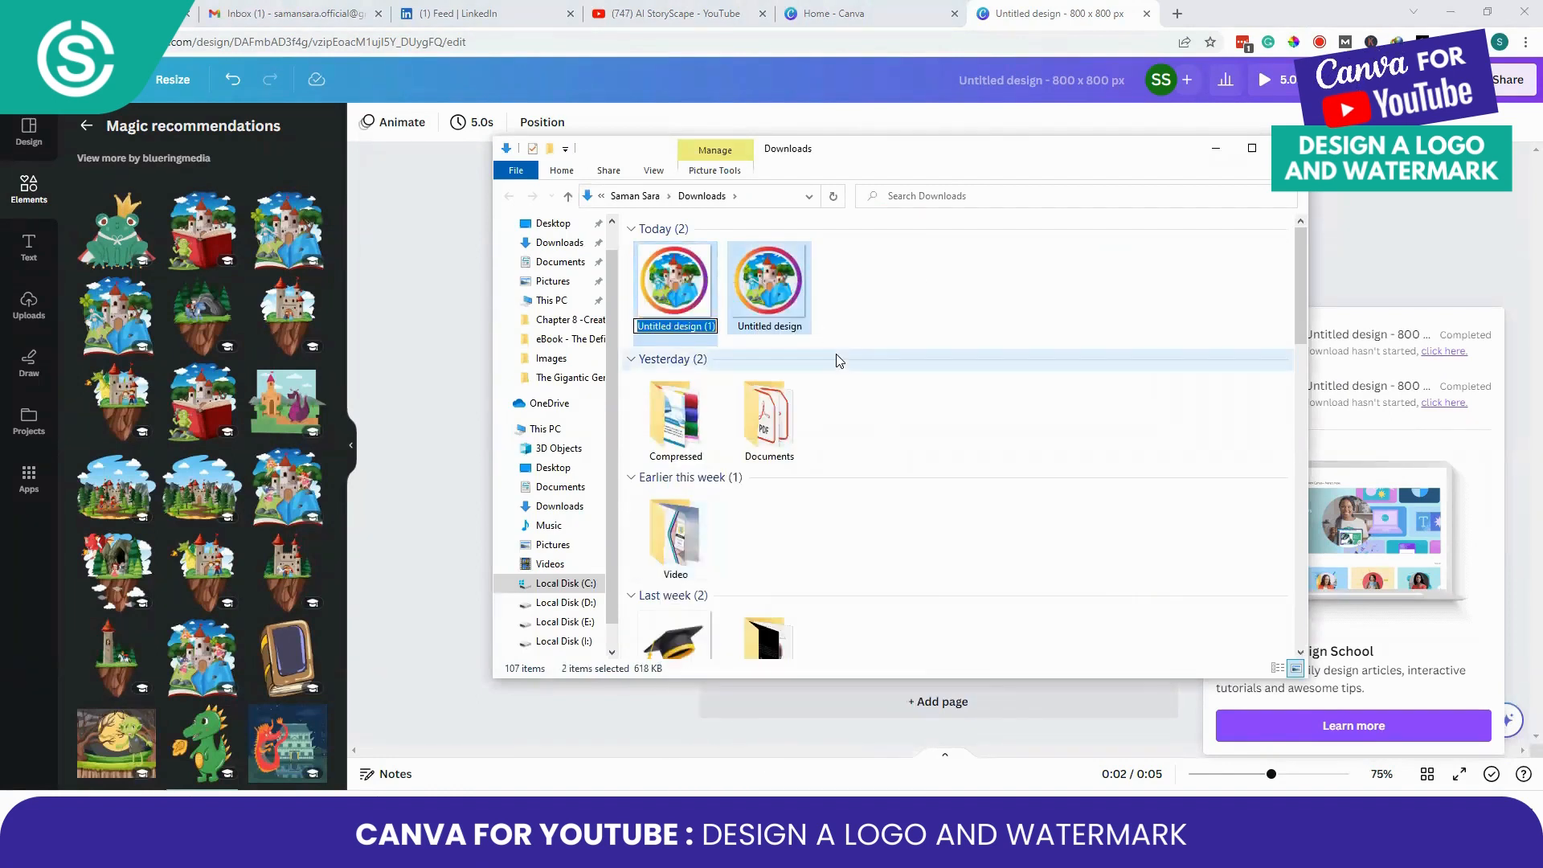
type("AI")
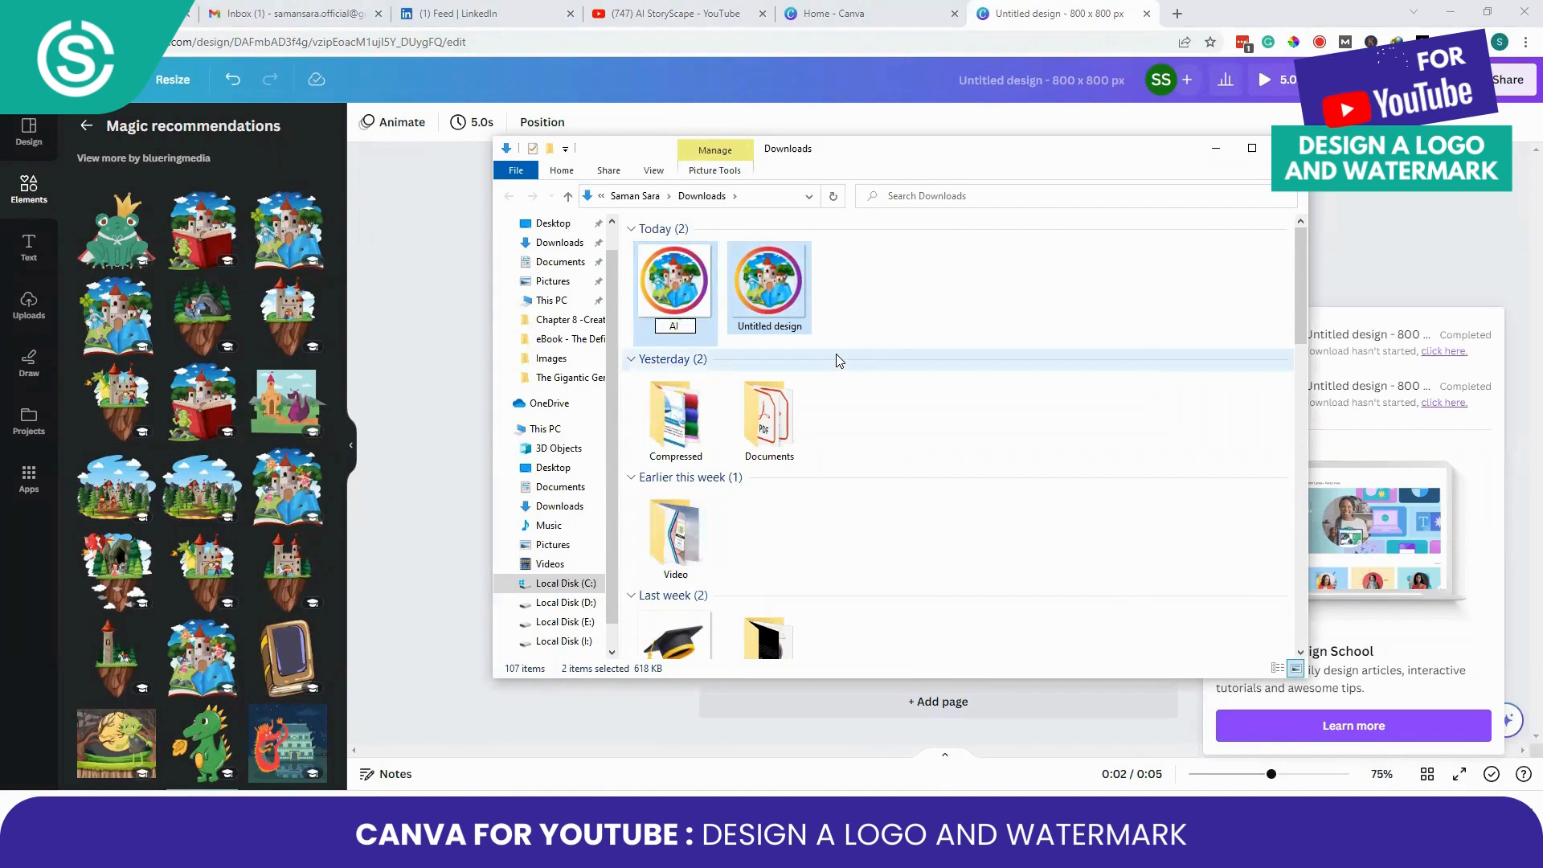
type(" story")
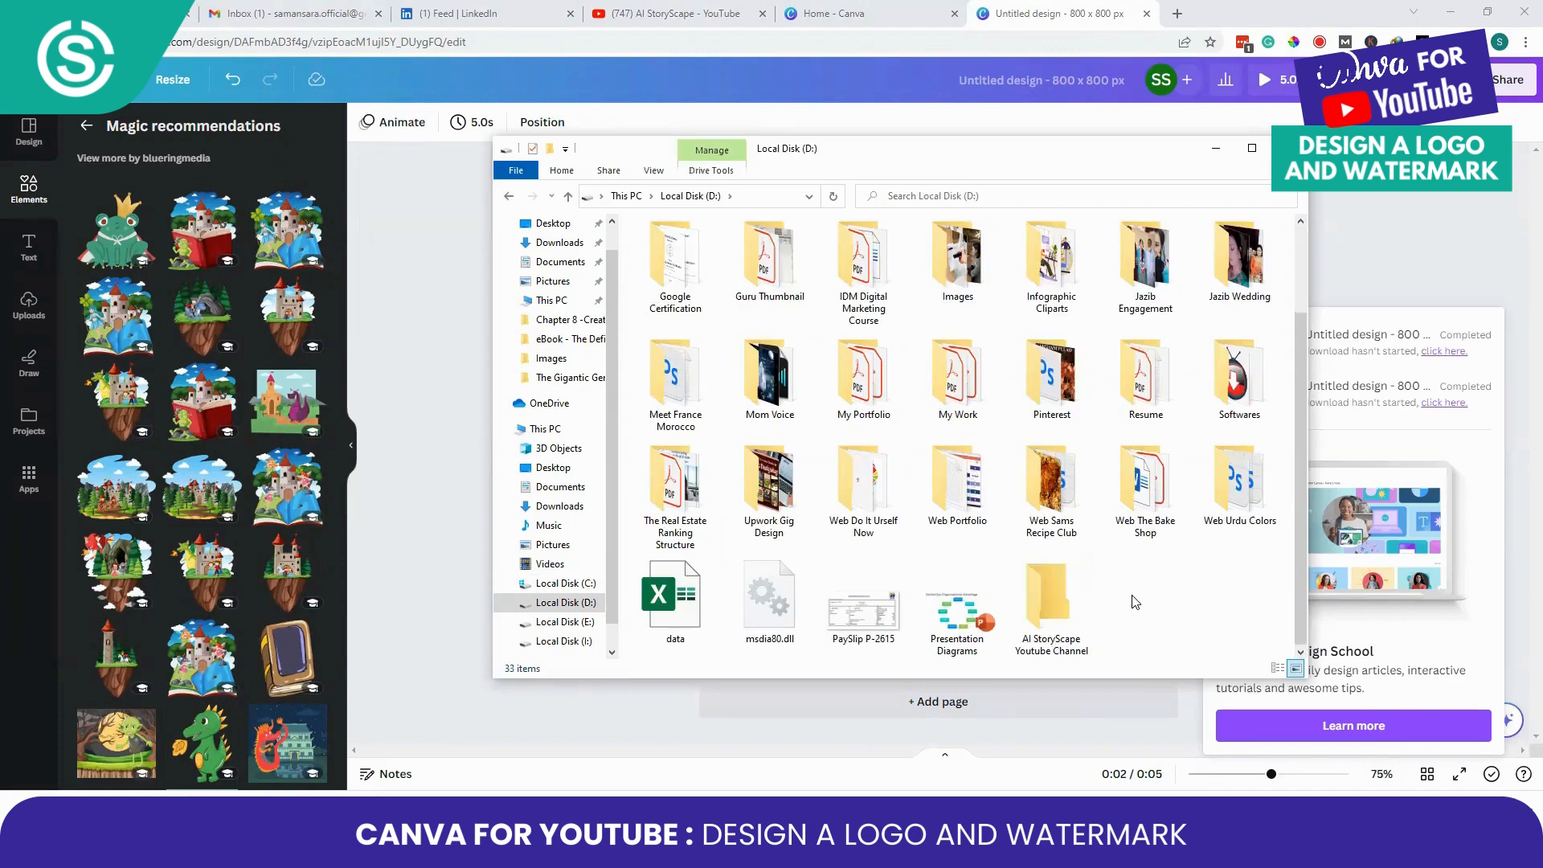
Step: Paste the two logo PNGs into the AI StoryScape Youtube Channel folder on Local Disk (D:)
left_click(1044, 594)
double_click(1046, 594)
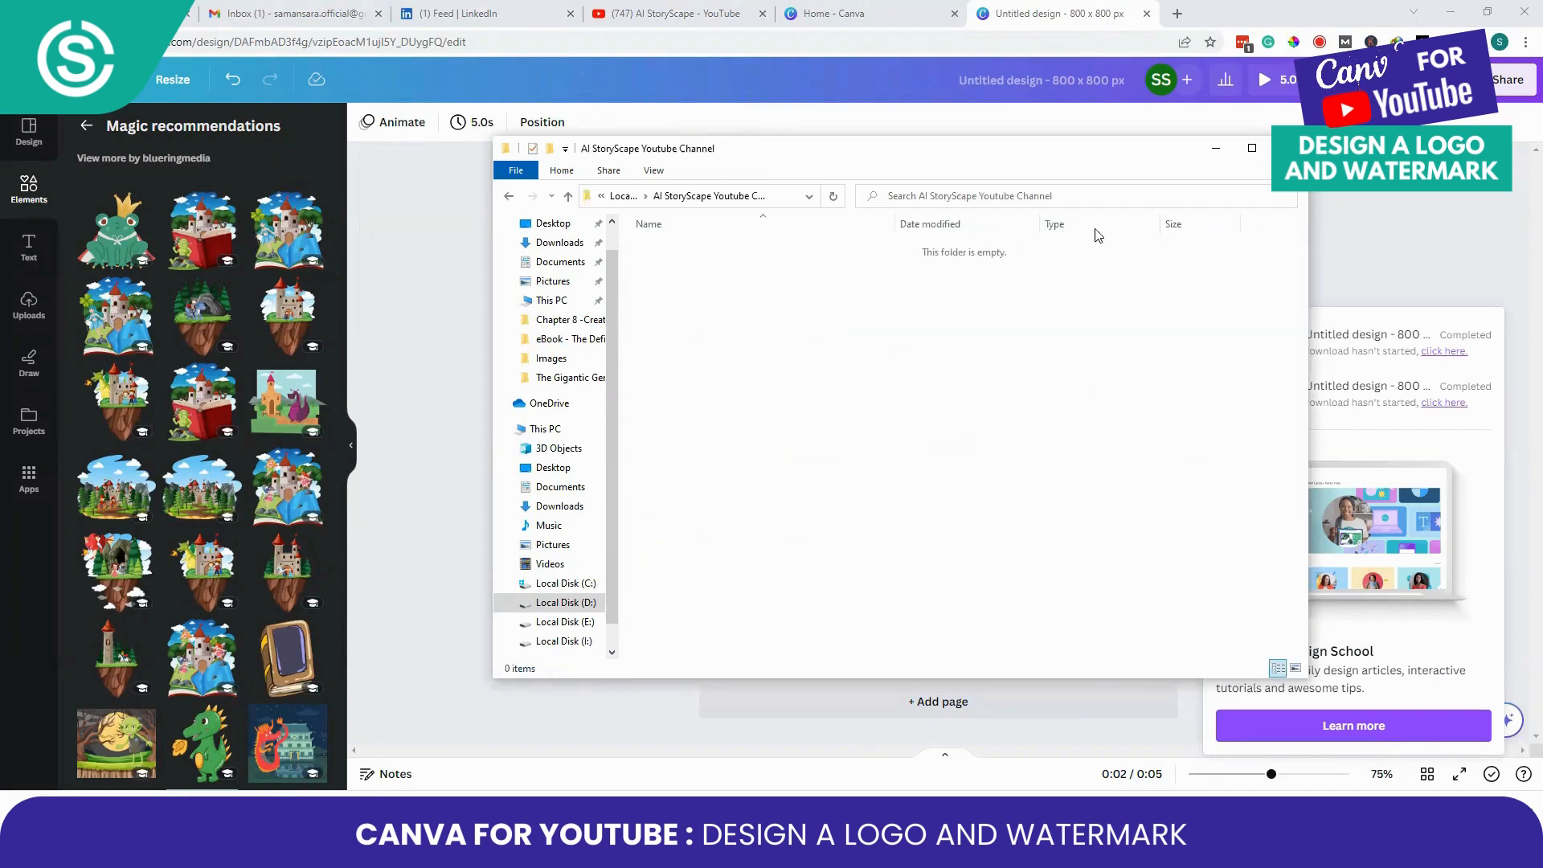
right_click(850, 362)
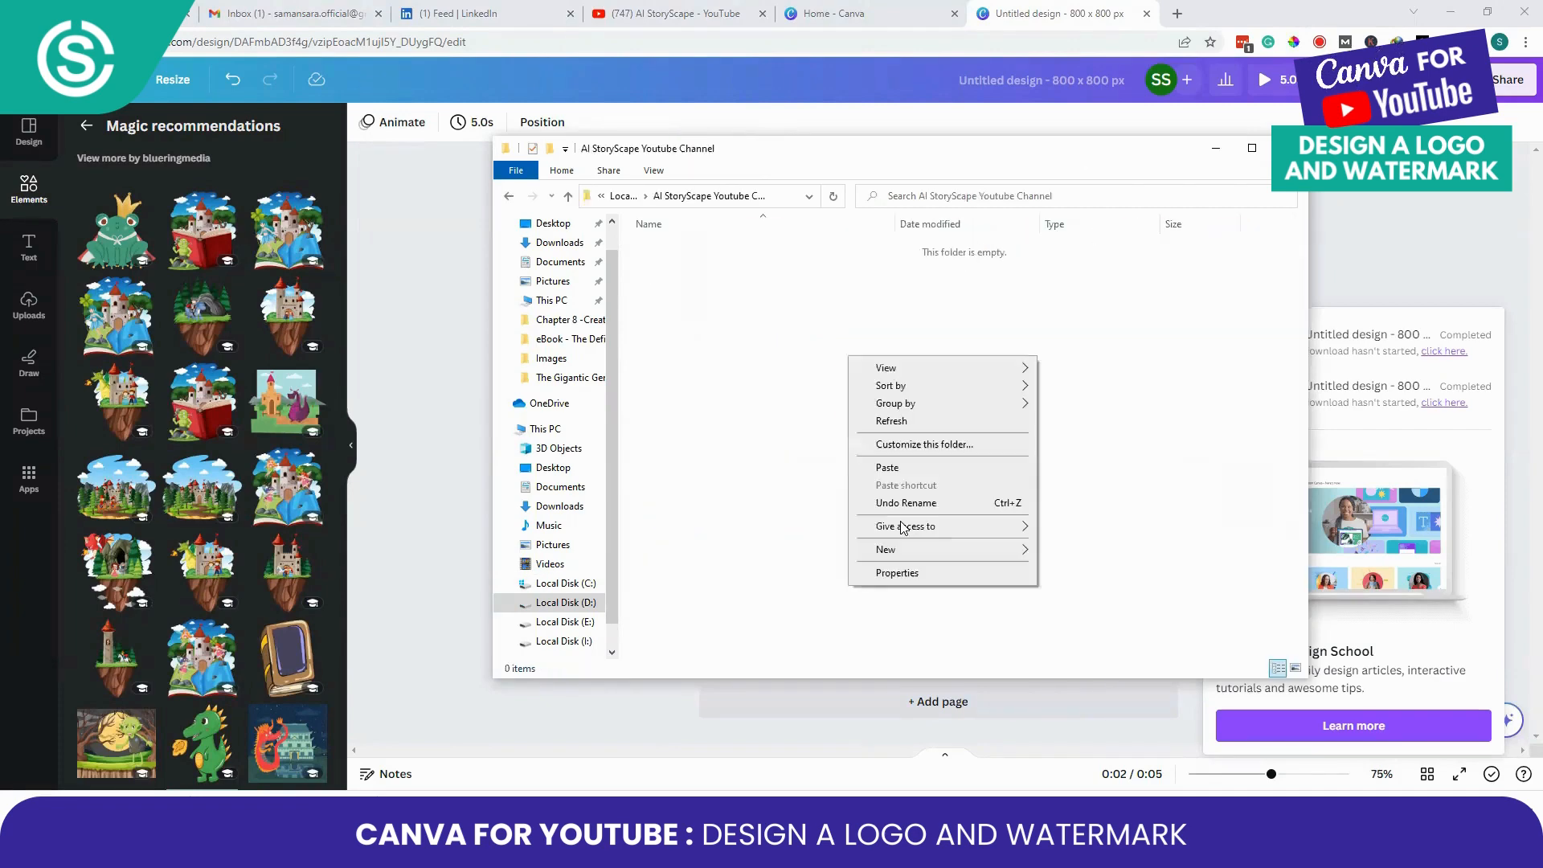
left_click(892, 474)
left_click(874, 391)
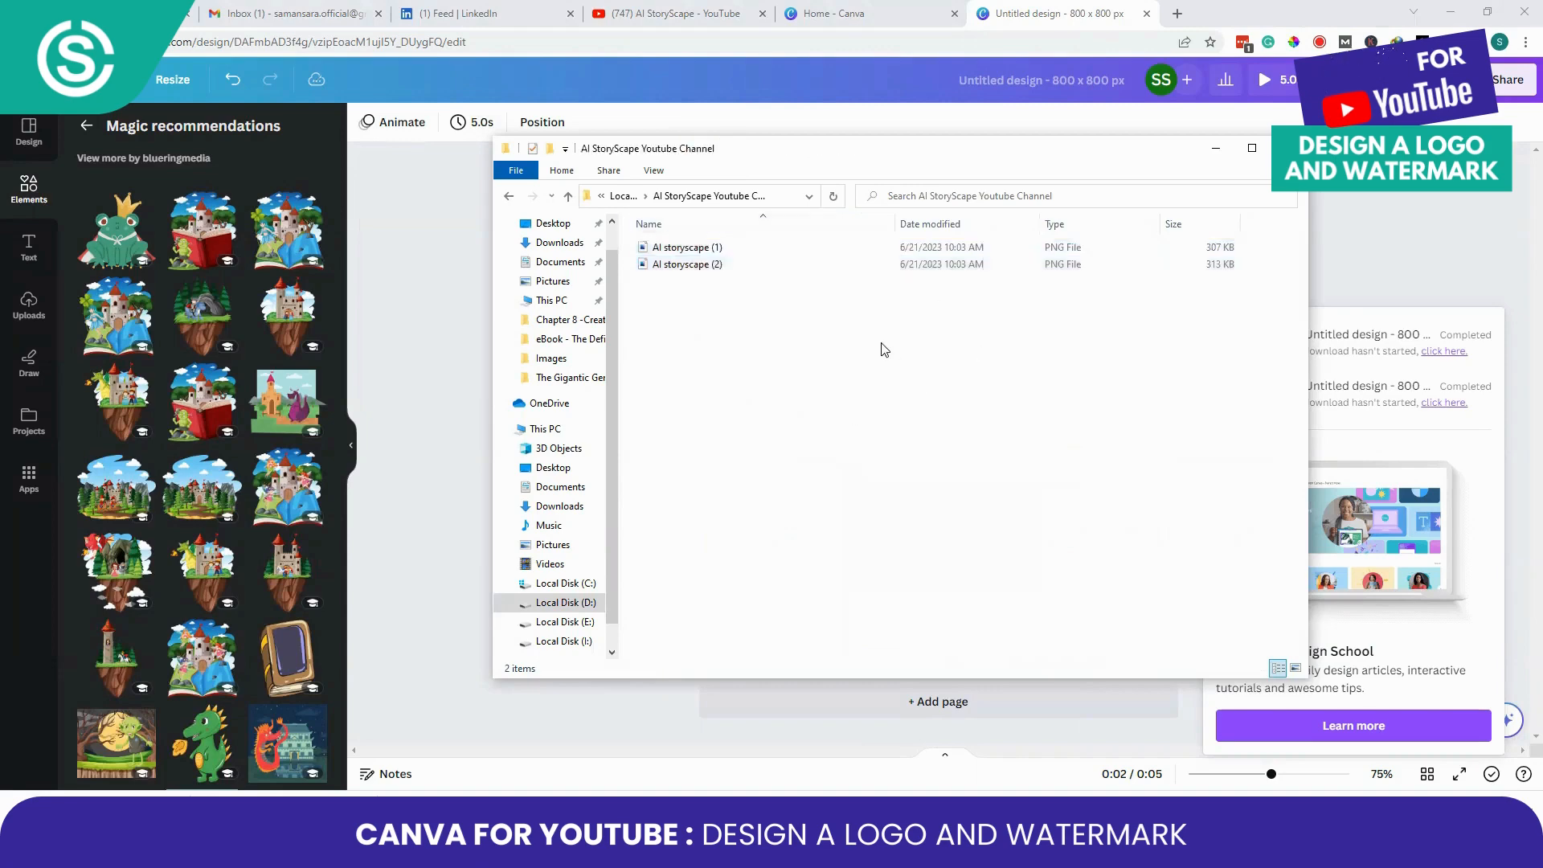
Step: Open the name of the AI storyscape (1) PNG for editing in the channel's folder
left_click(852, 248)
right_click(848, 246)
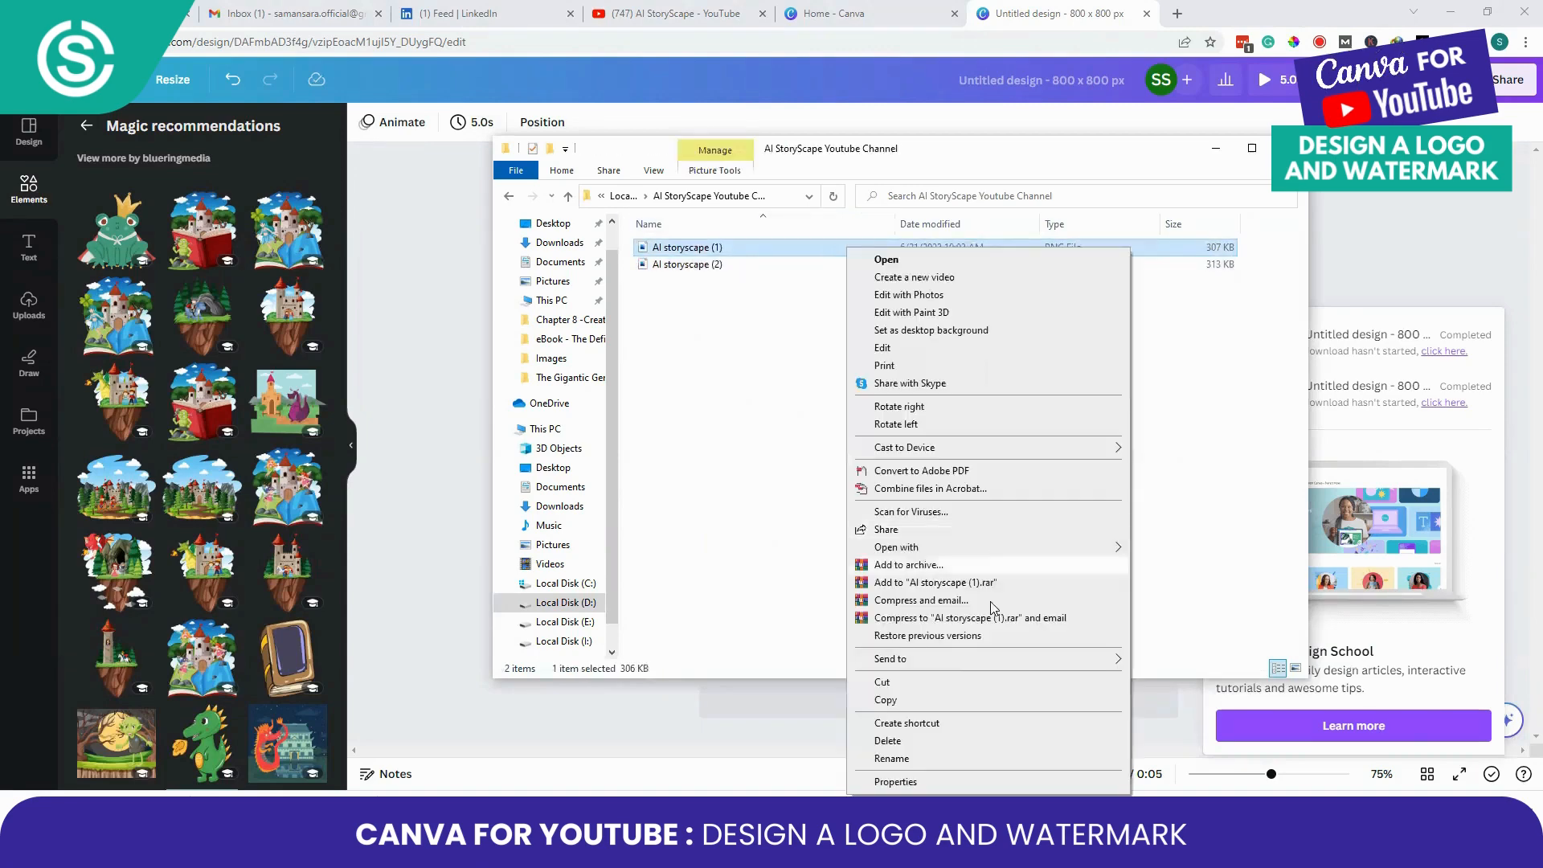
left_click(943, 755)
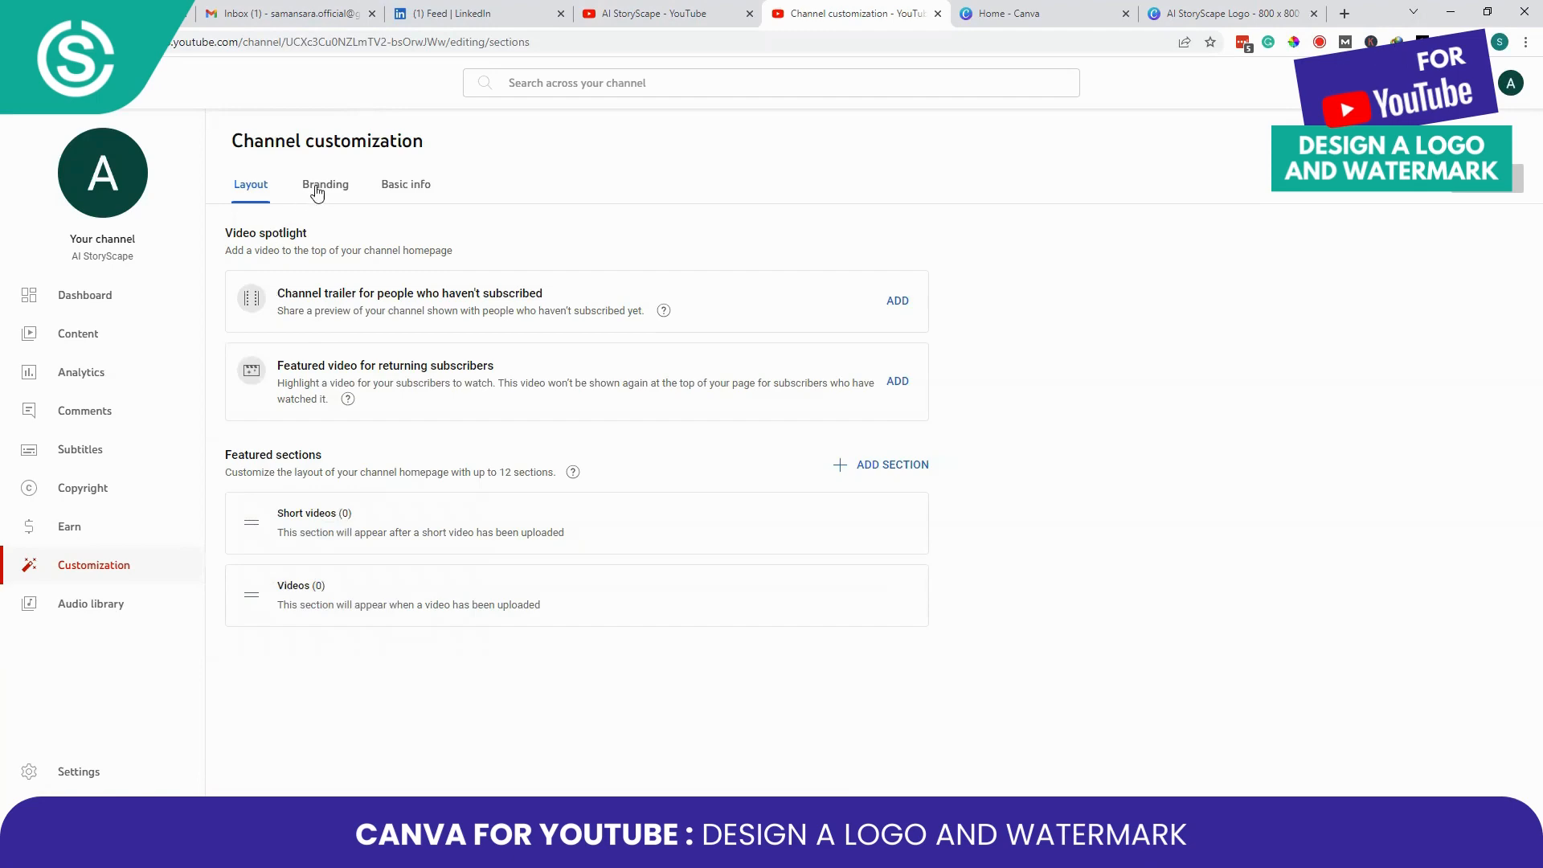
left_click(318, 190)
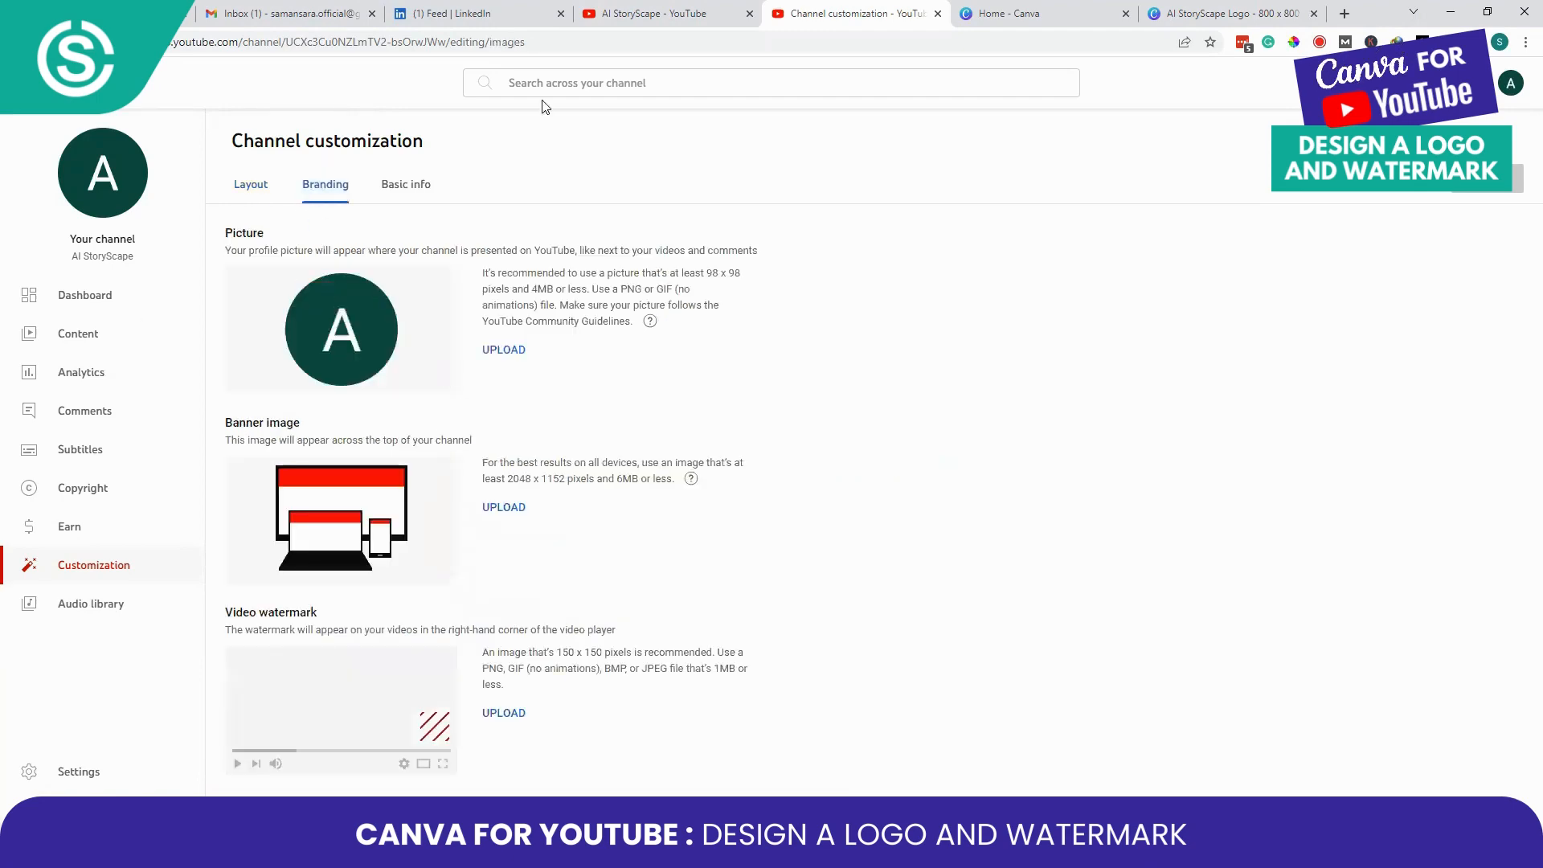
left_click(504, 351)
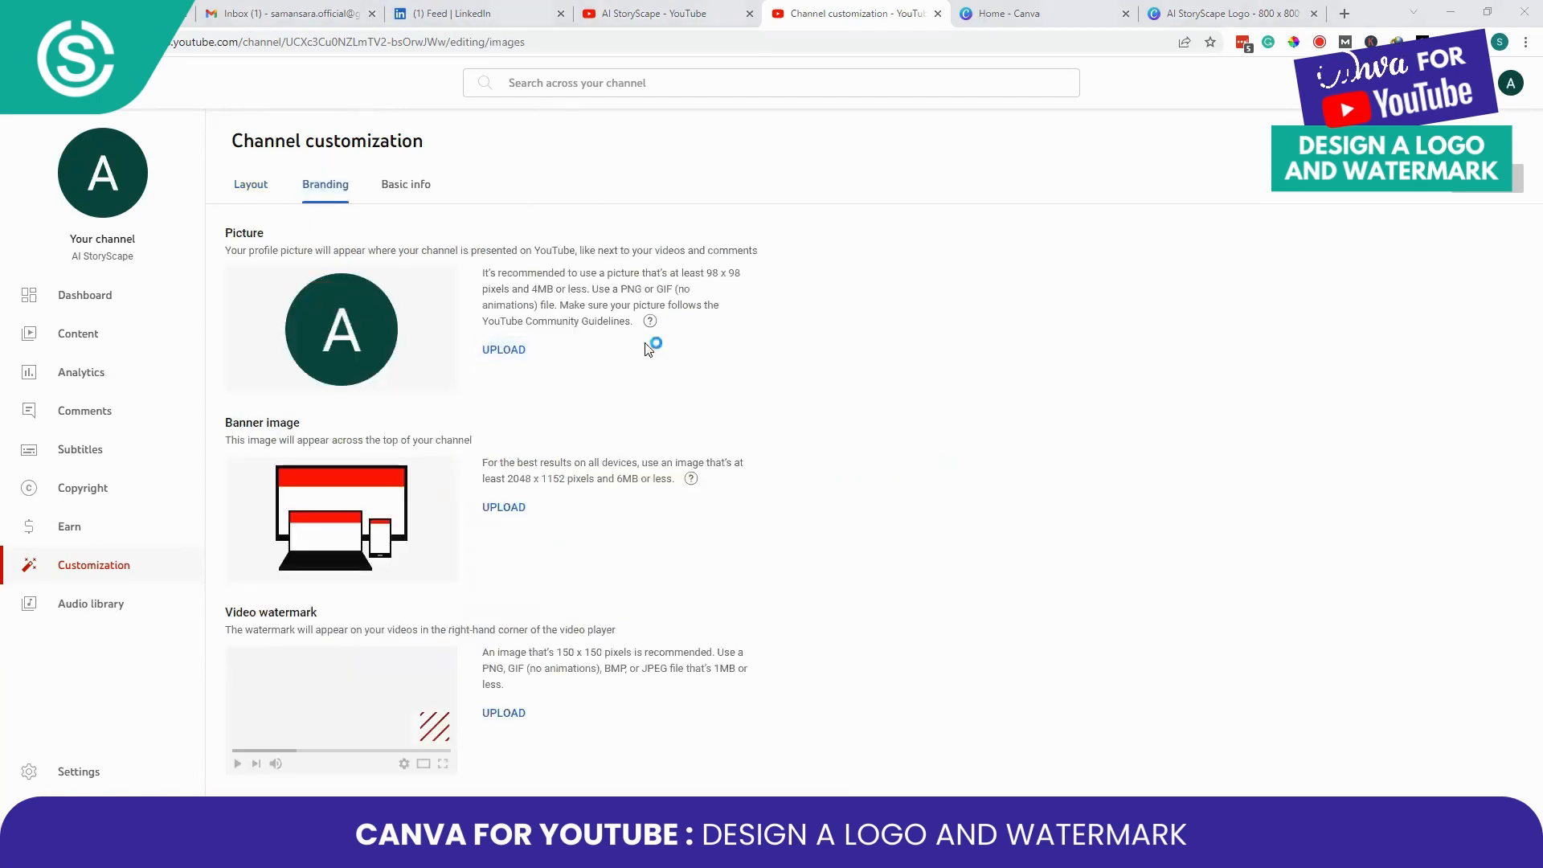
left_click(256, 134)
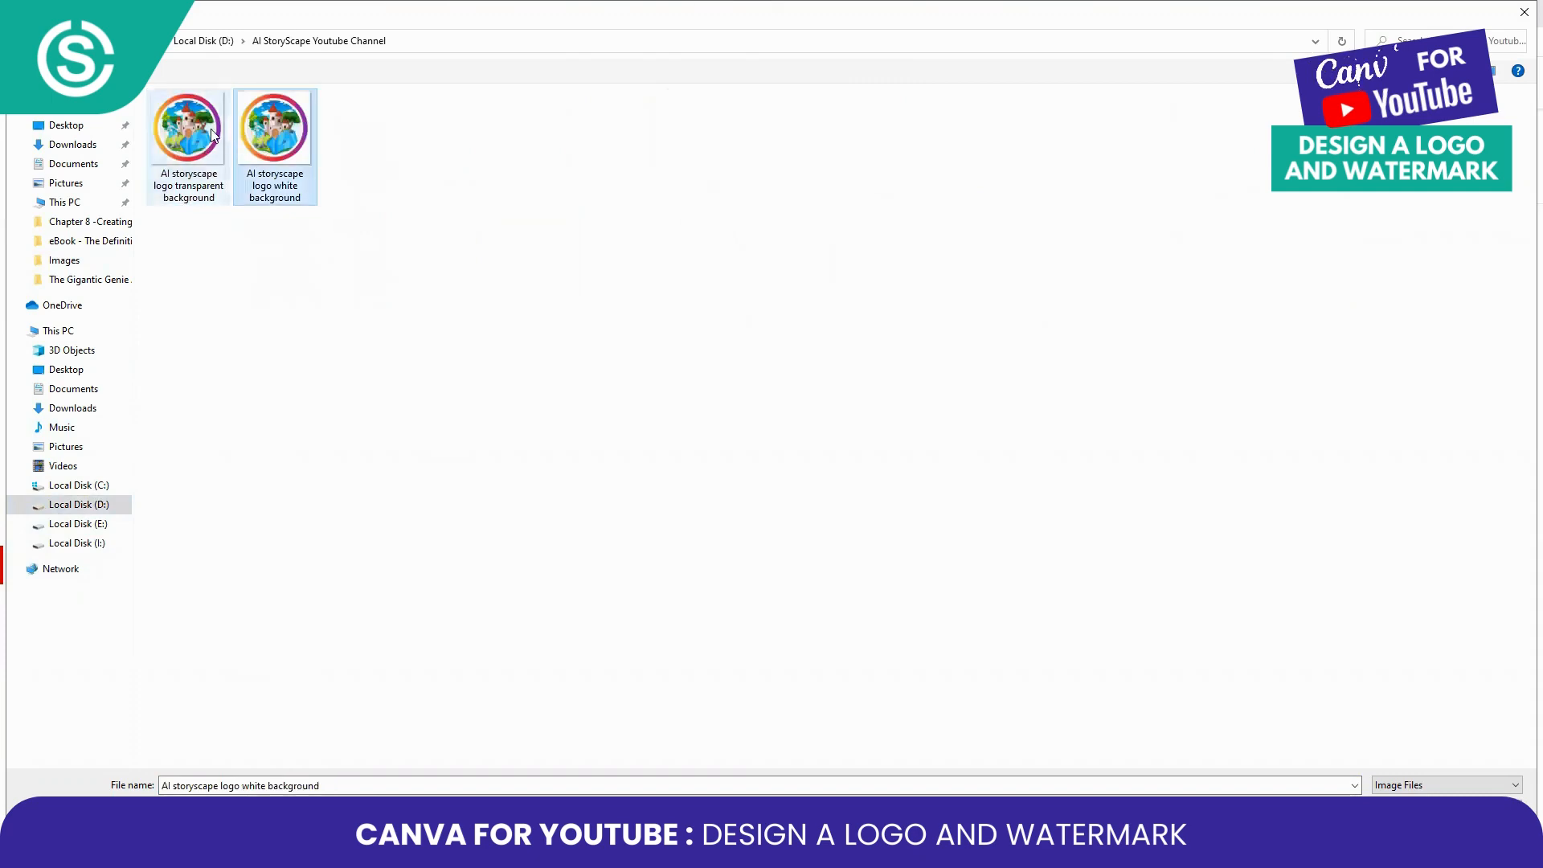
left_click(211, 131)
double_click(211, 130)
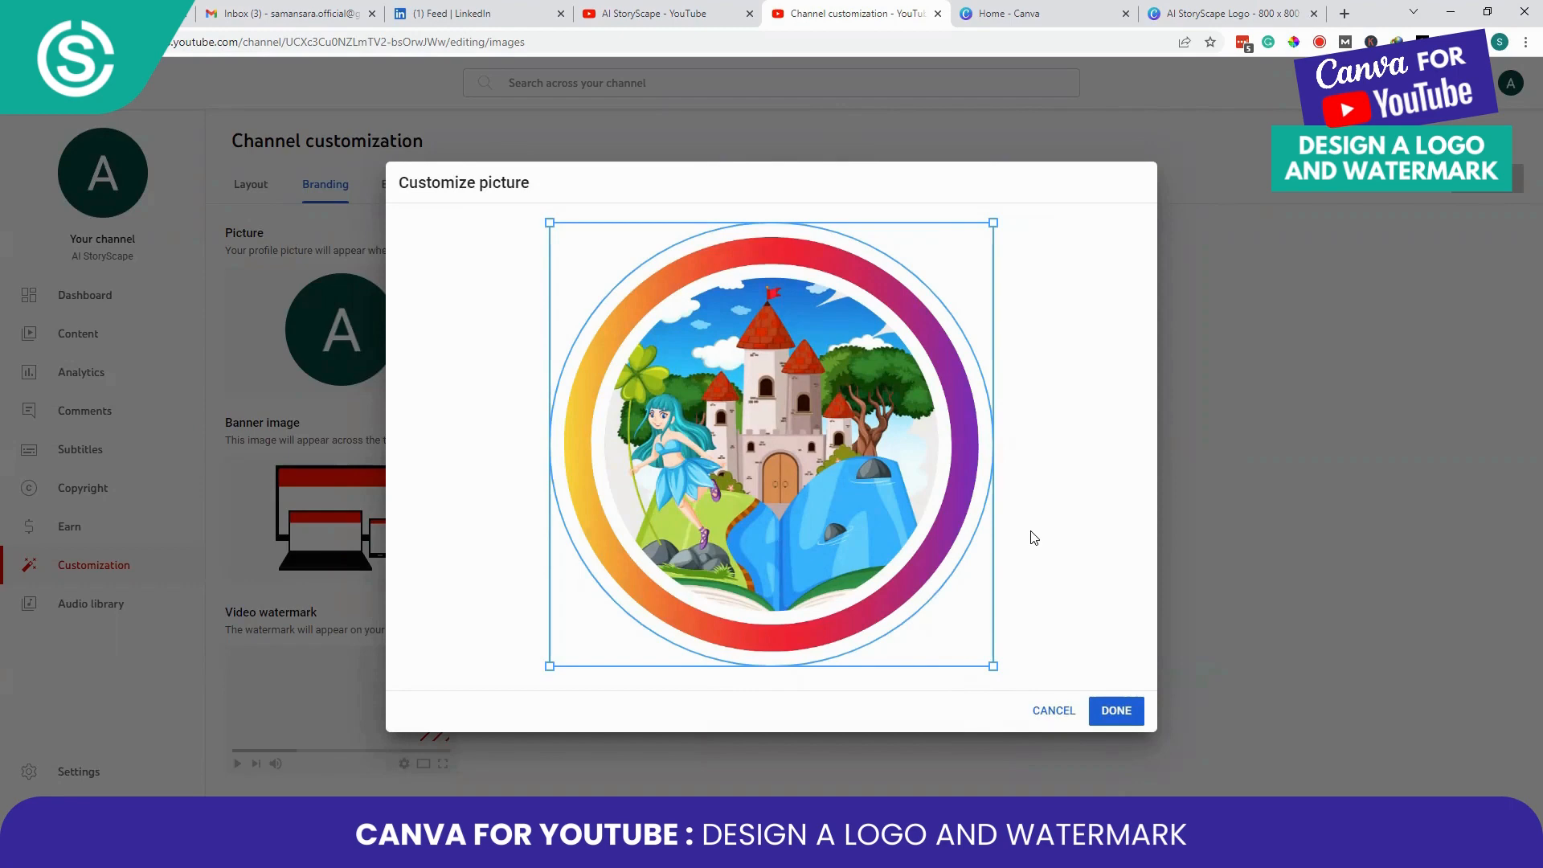
left_click(1114, 715)
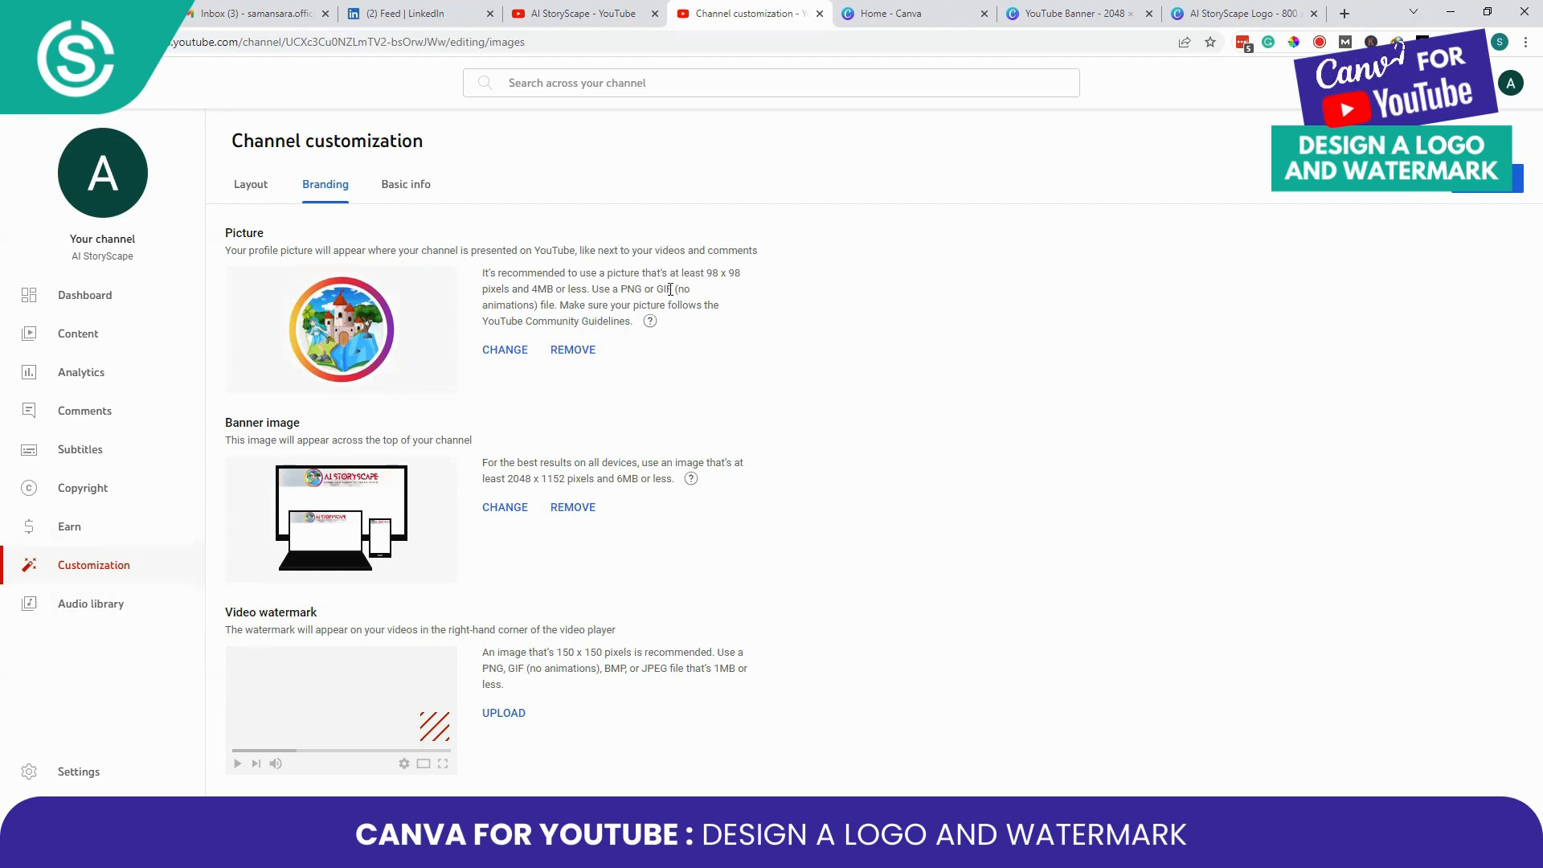
Step: Switch to the AI StoryScape Logo design in Canva and copy it as AI StoryScape Video Watermark
key("ctrl+Tab")
key("ctrl+Tab")
key("ctrl+Tab")
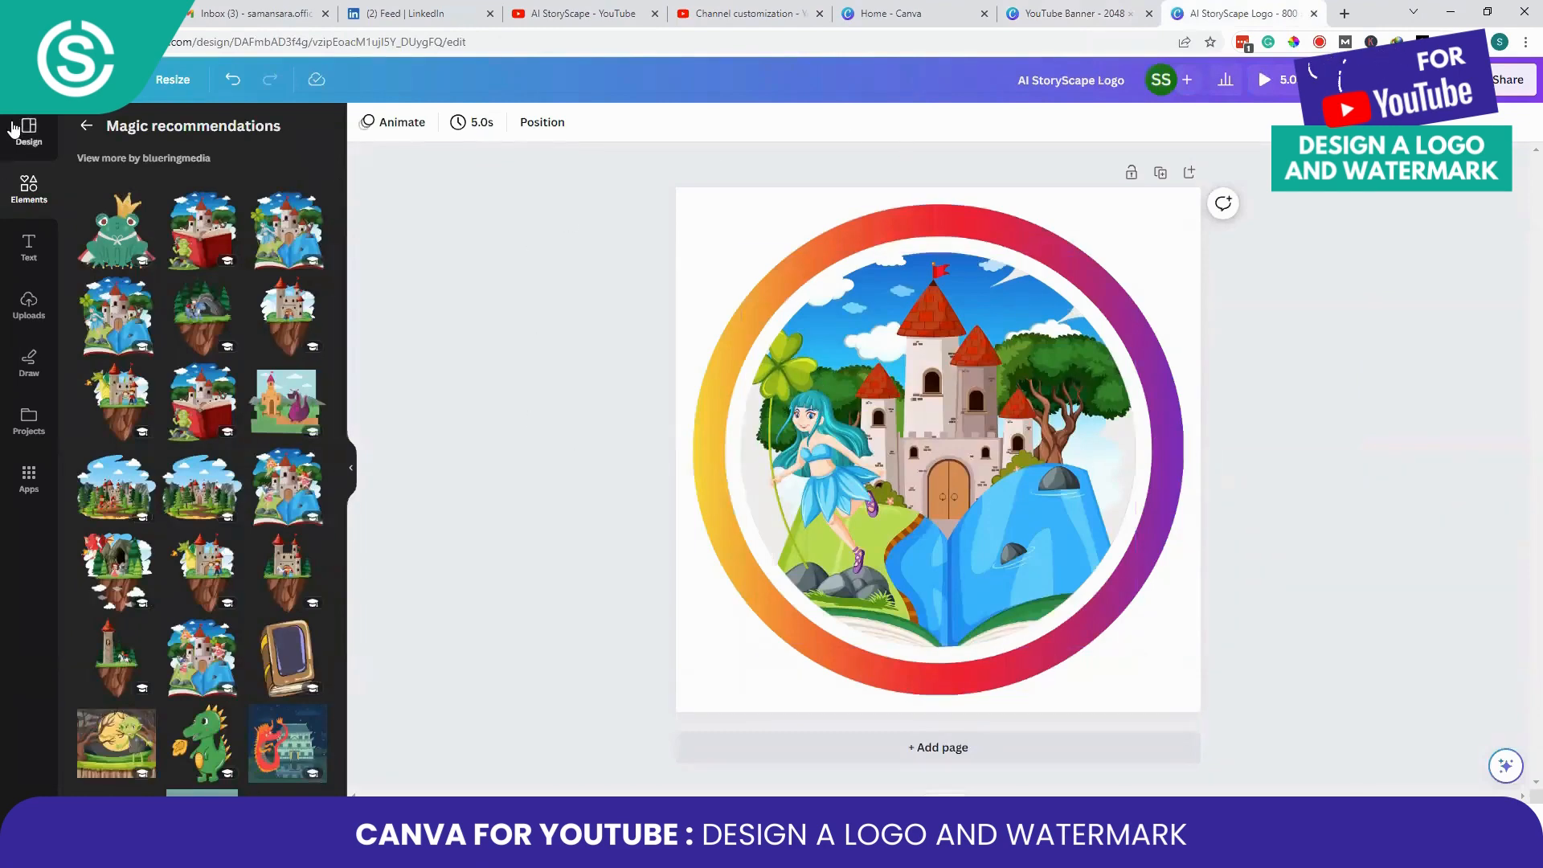
left_click(113, 79)
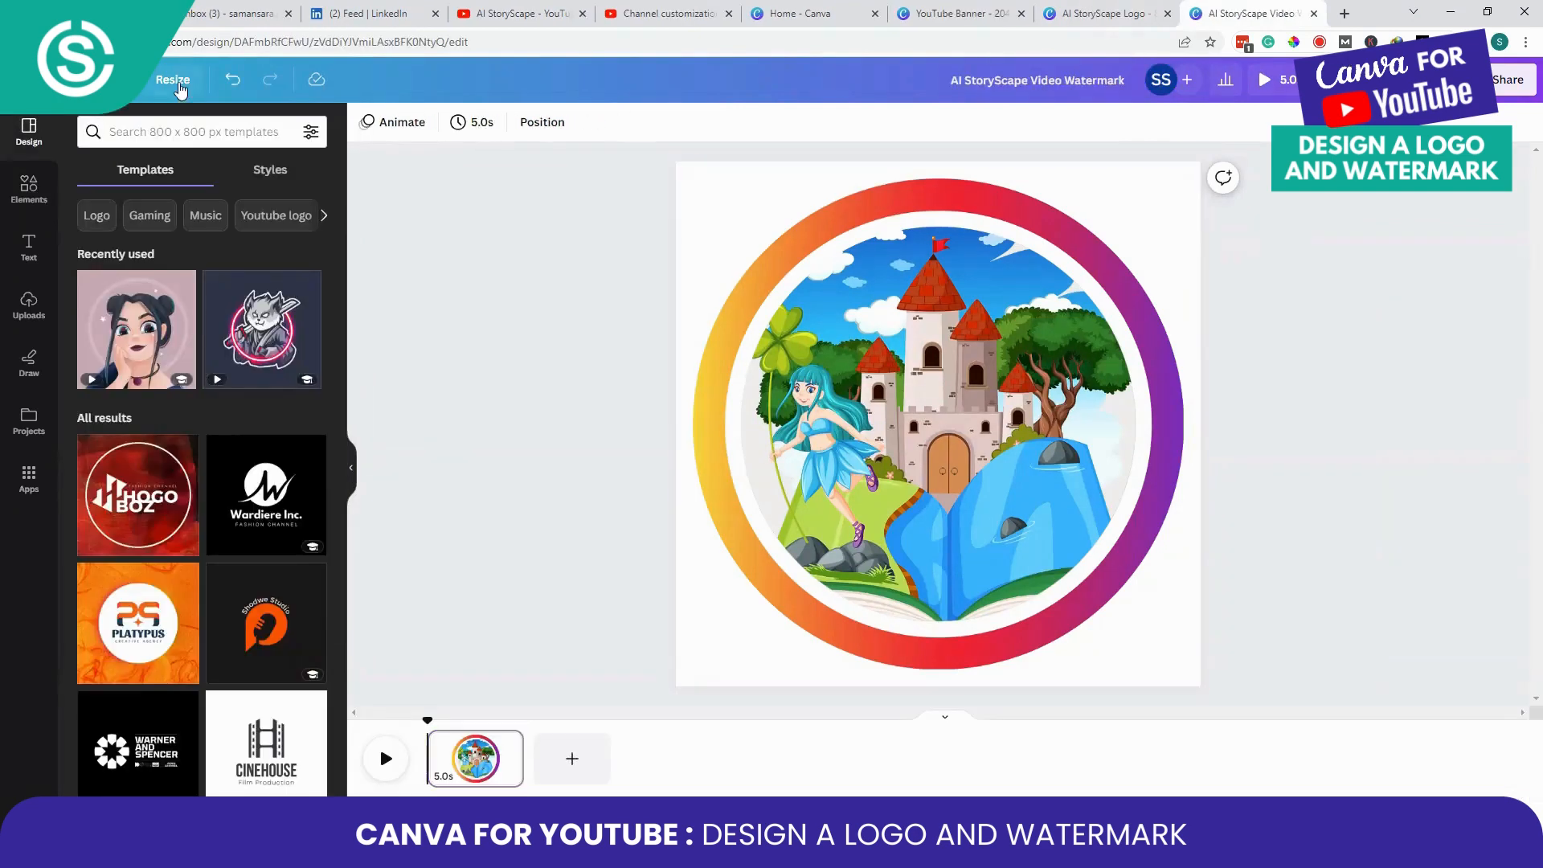
Step: Resize the video watermark design itself to a custom size of 150 × 150 px
left_click(173, 79)
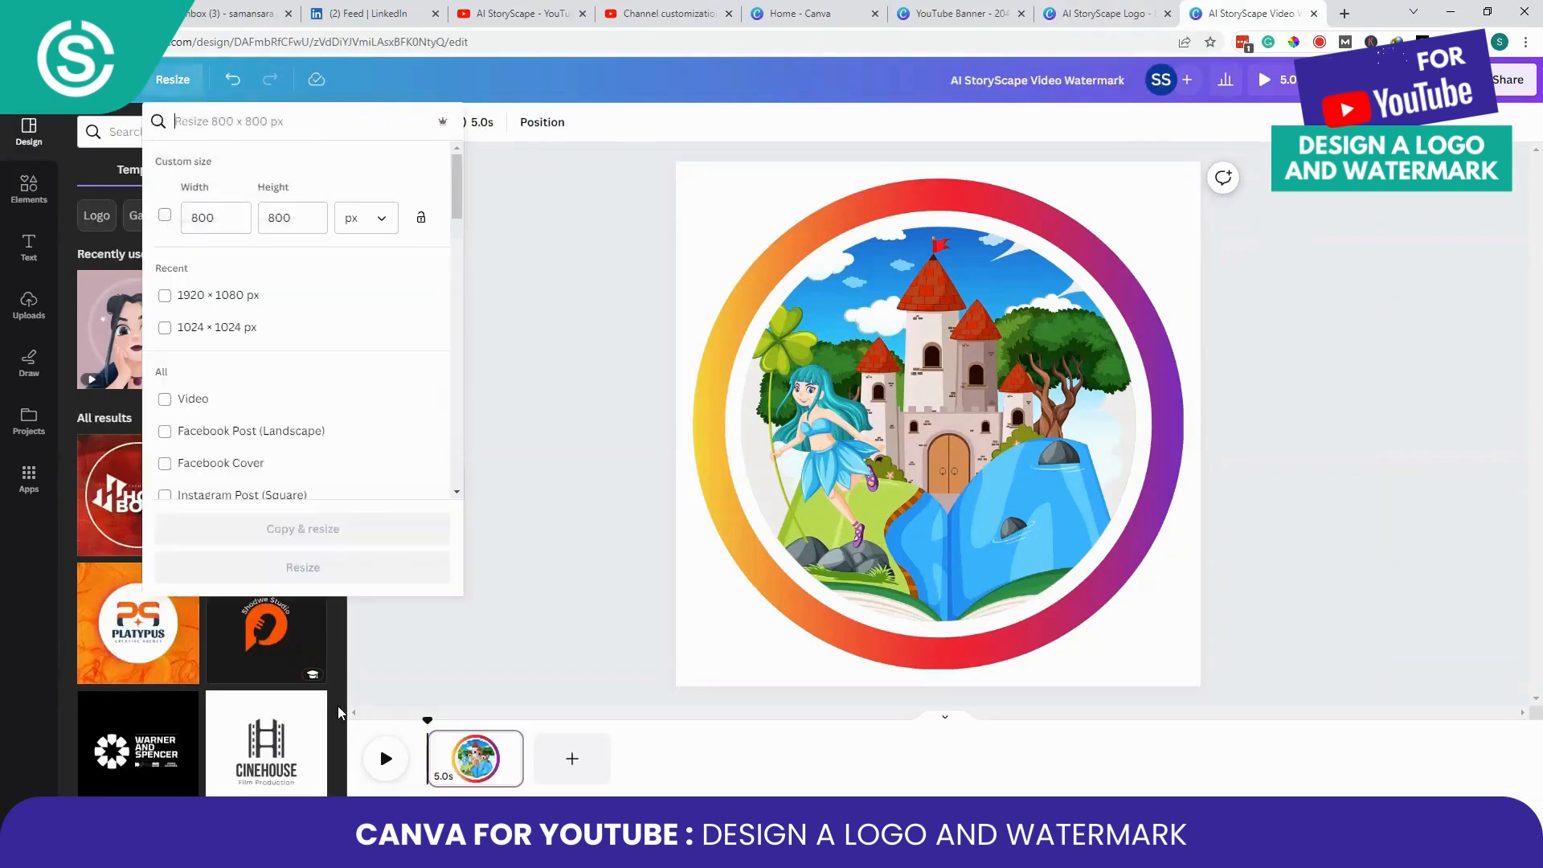
double_click(201, 229)
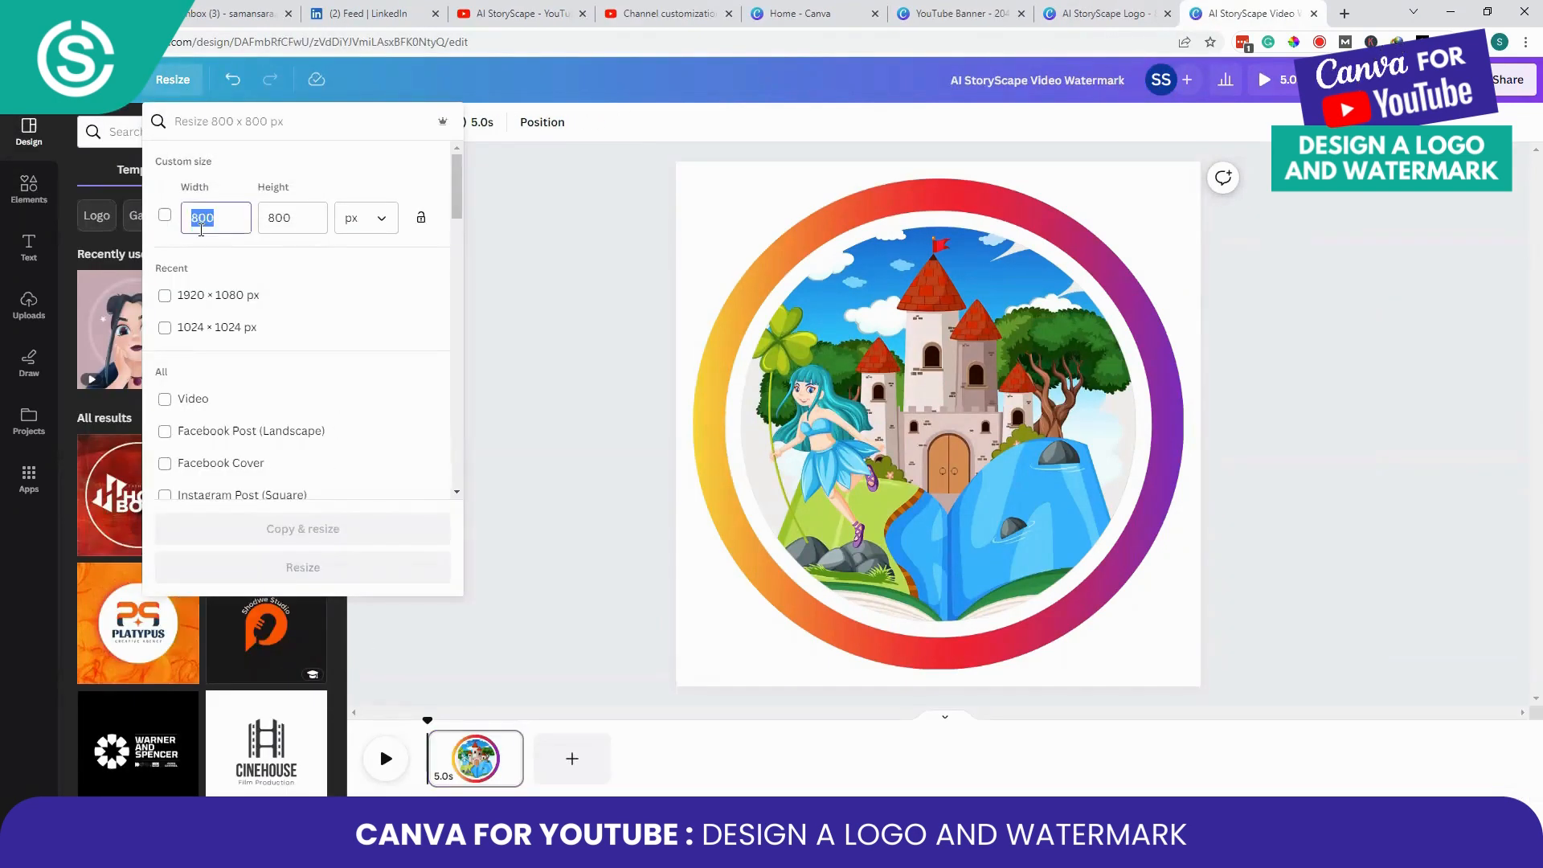
type("150")
left_click(276, 217)
double_click(276, 217)
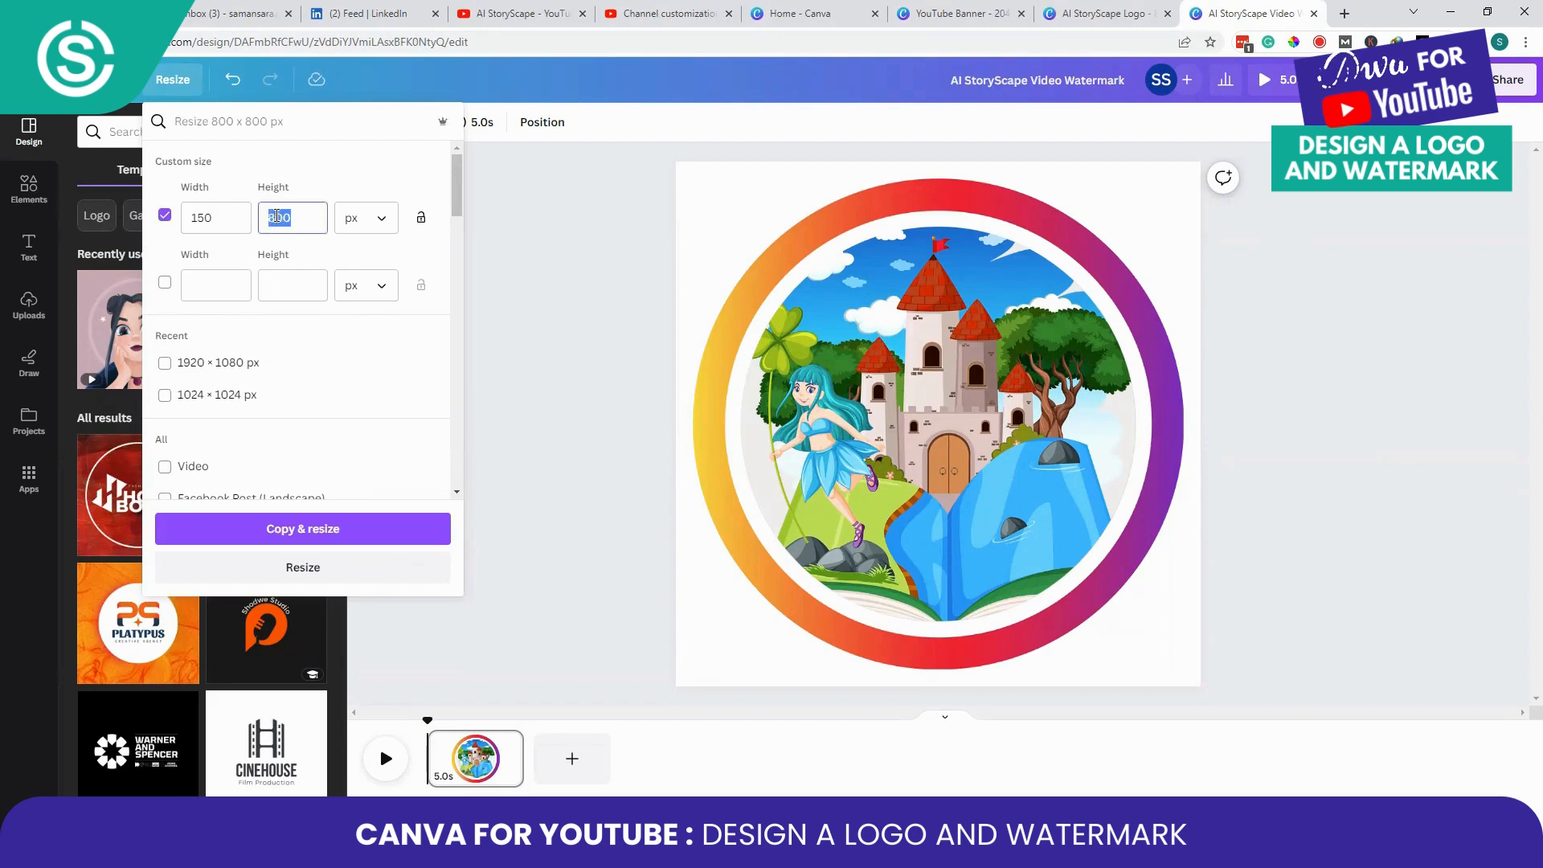
type("150")
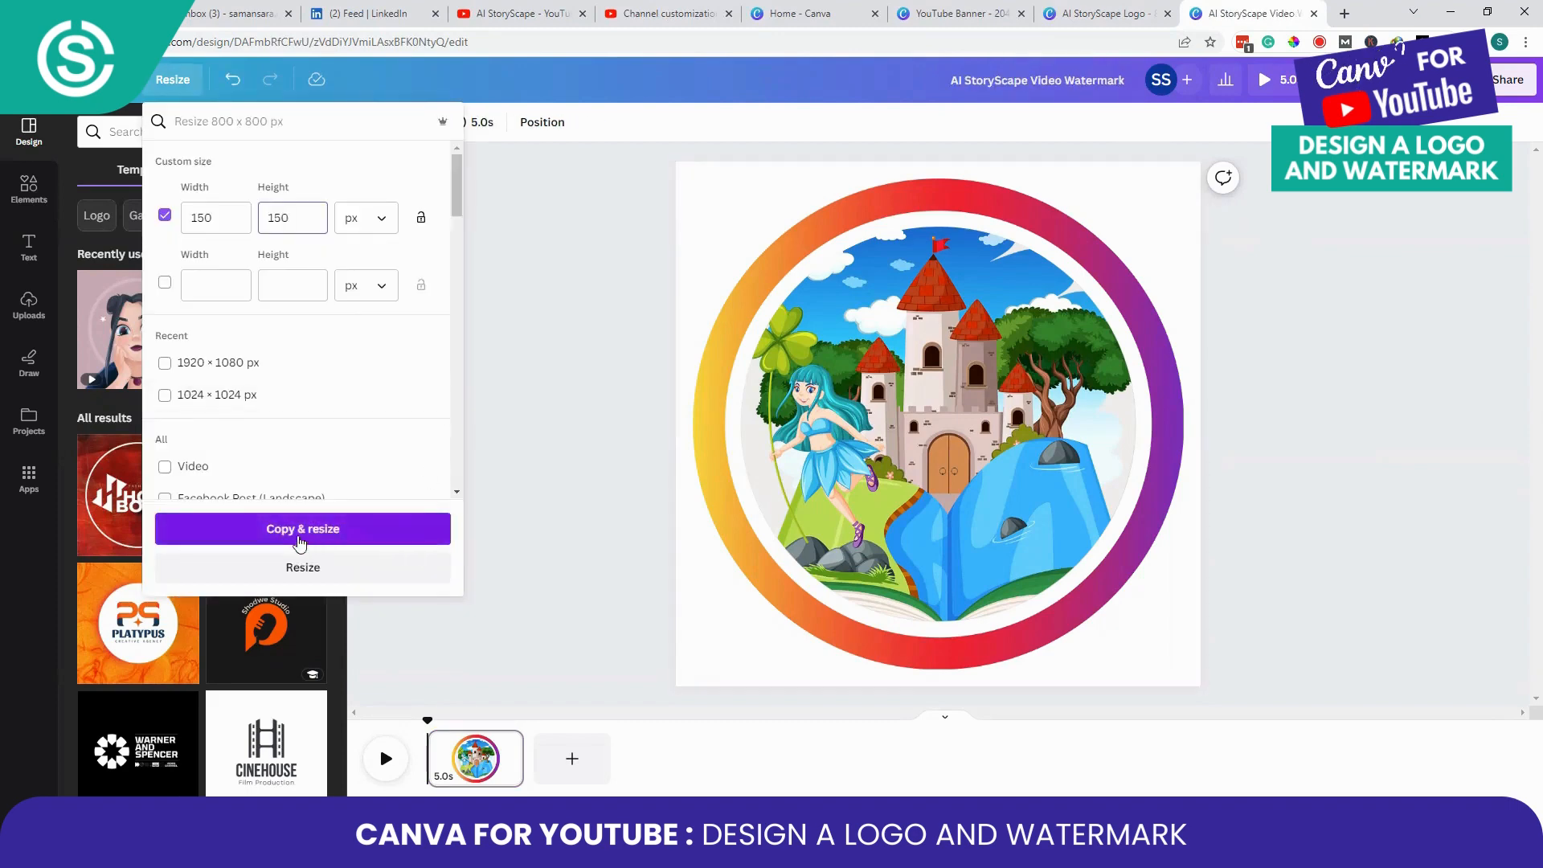
left_click(317, 567)
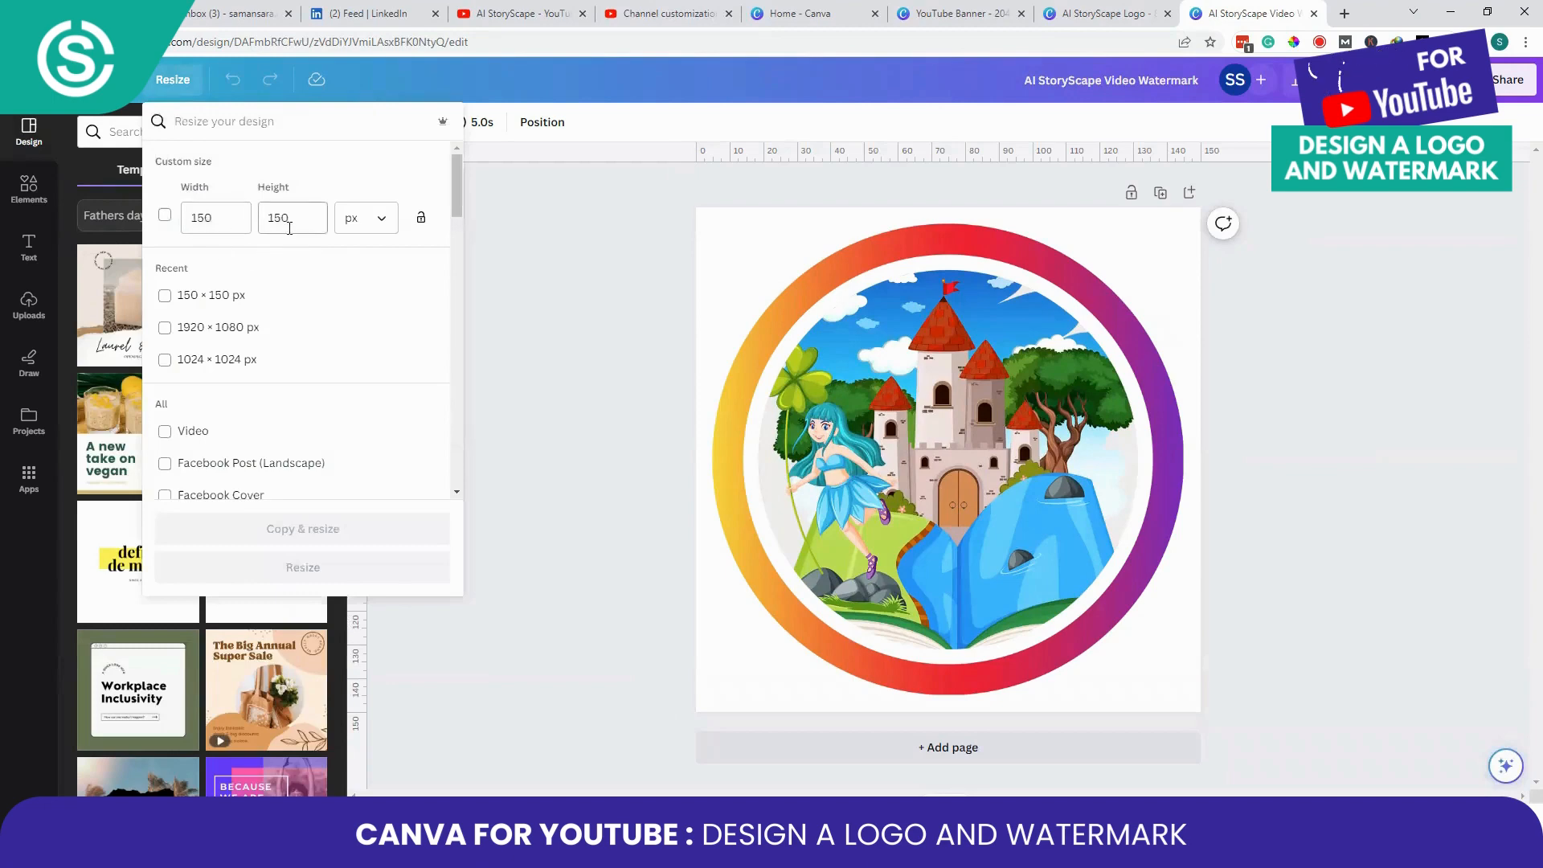
Step: Download the resized video watermark design
left_click(1507, 79)
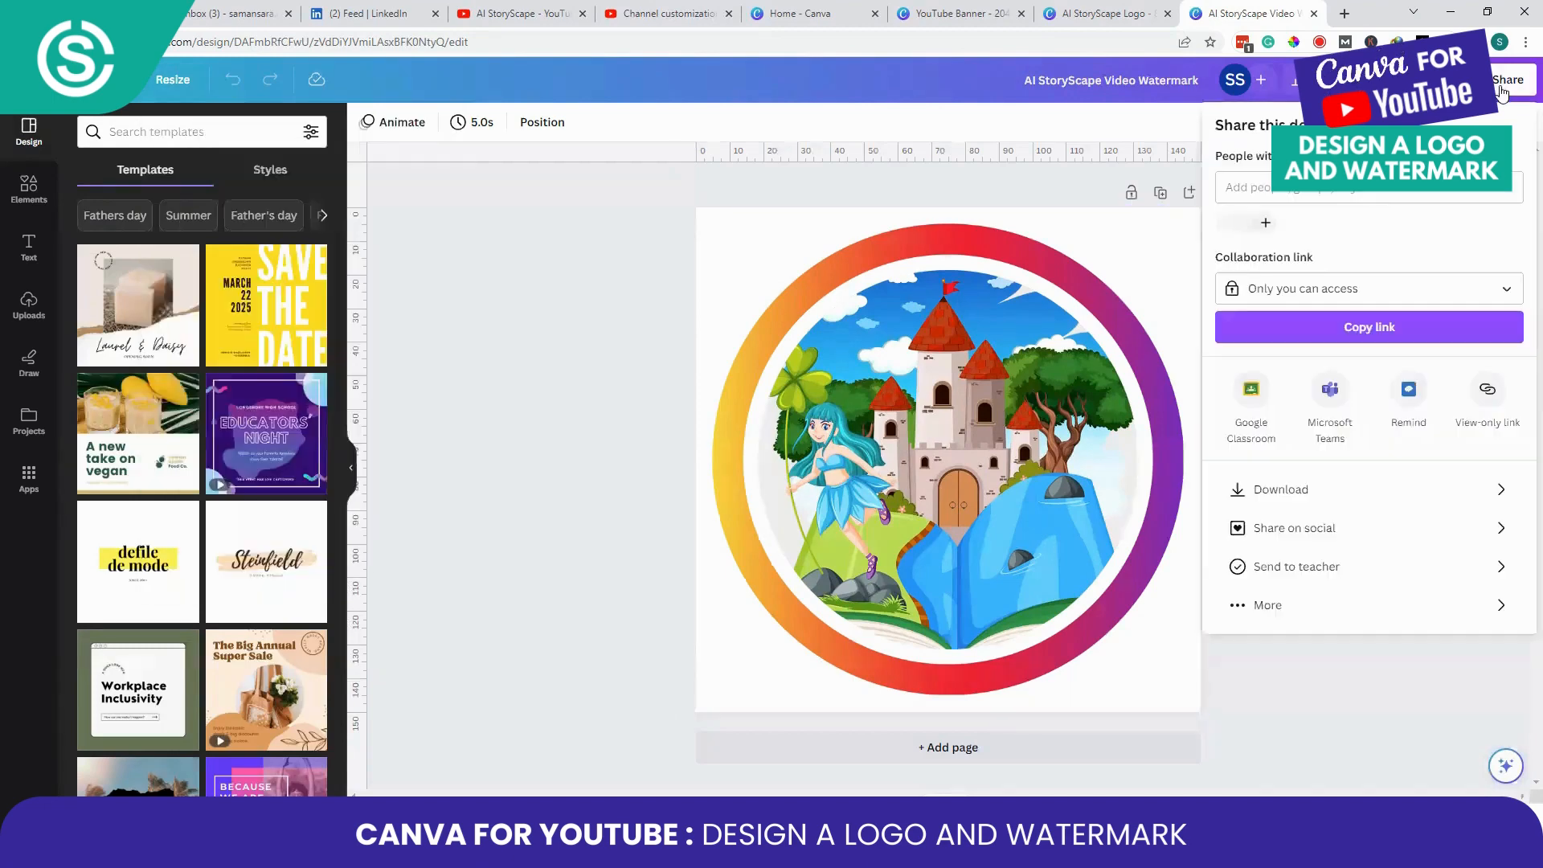
left_click(1454, 485)
left_click(1254, 381)
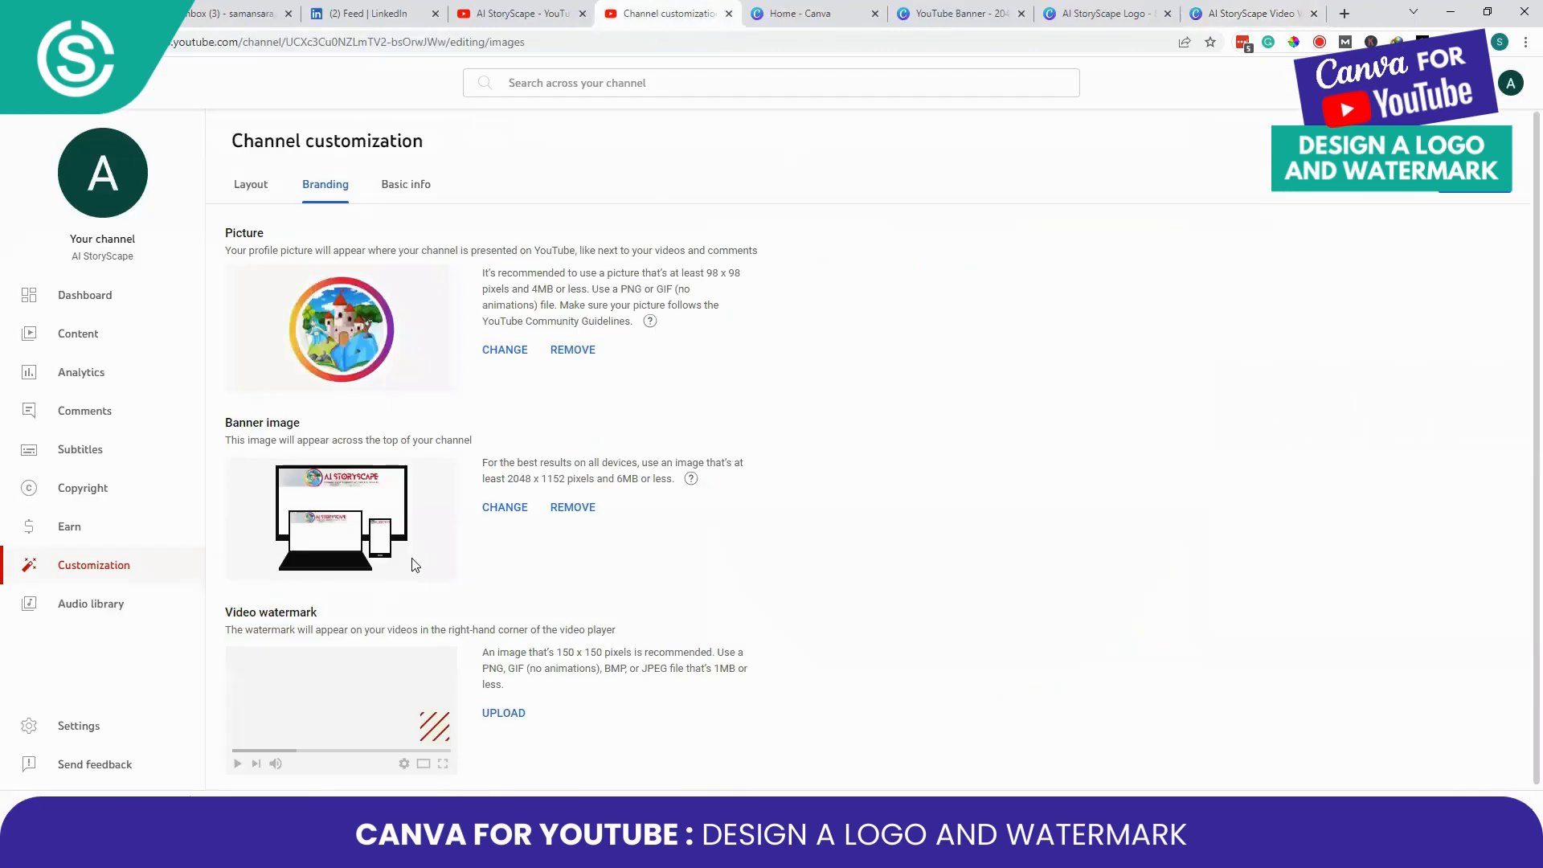
Step: In YouTube Studio, upload AI StoryScape Video Watermark as the channel's video watermark and set its display time to Entire video
left_click(504, 715)
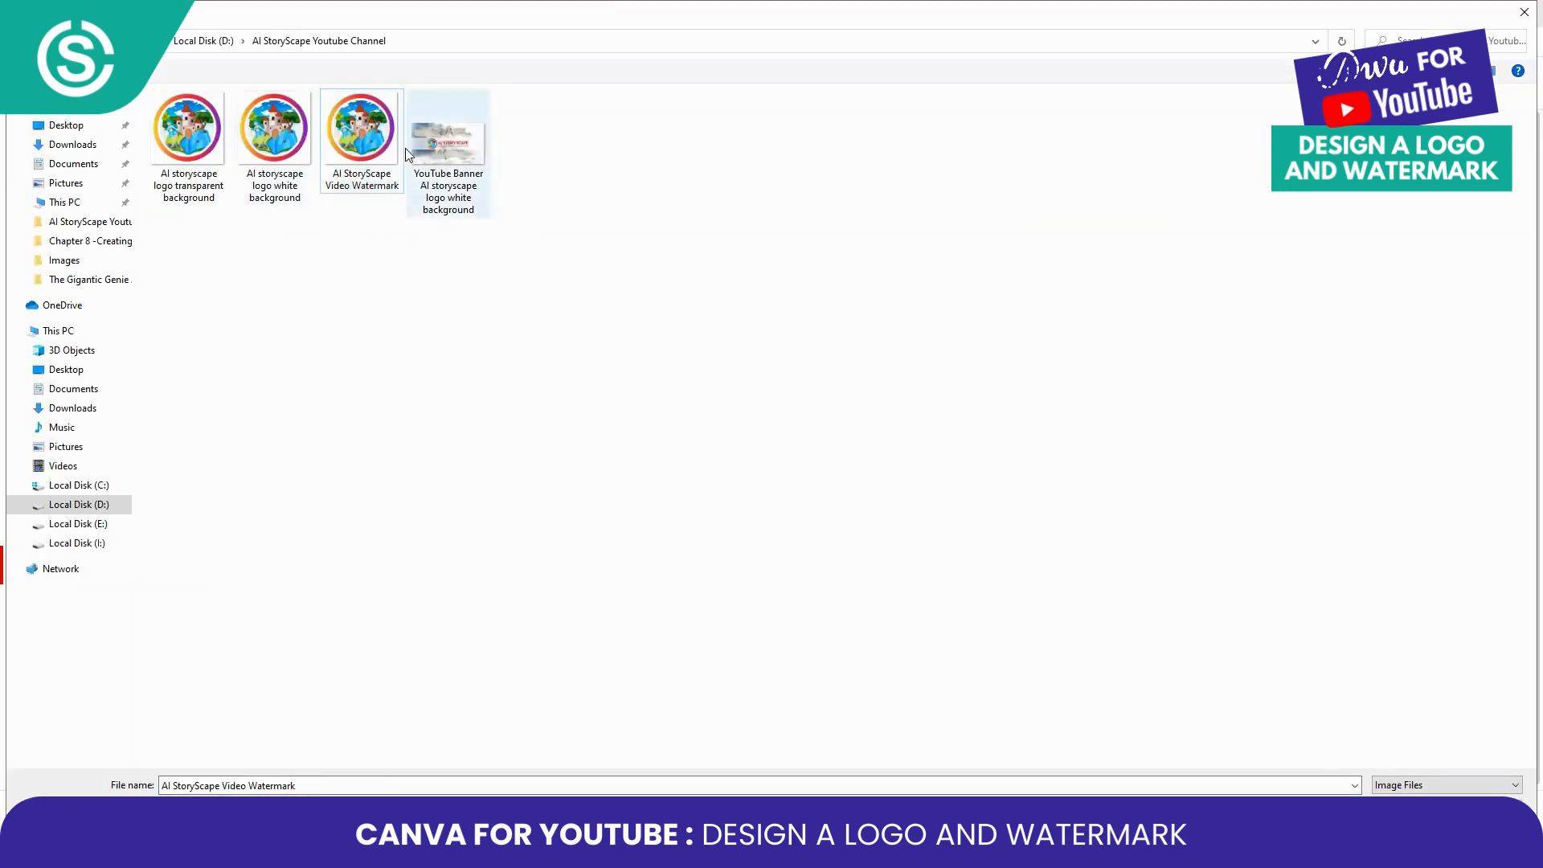
left_click(362, 133)
key("Return")
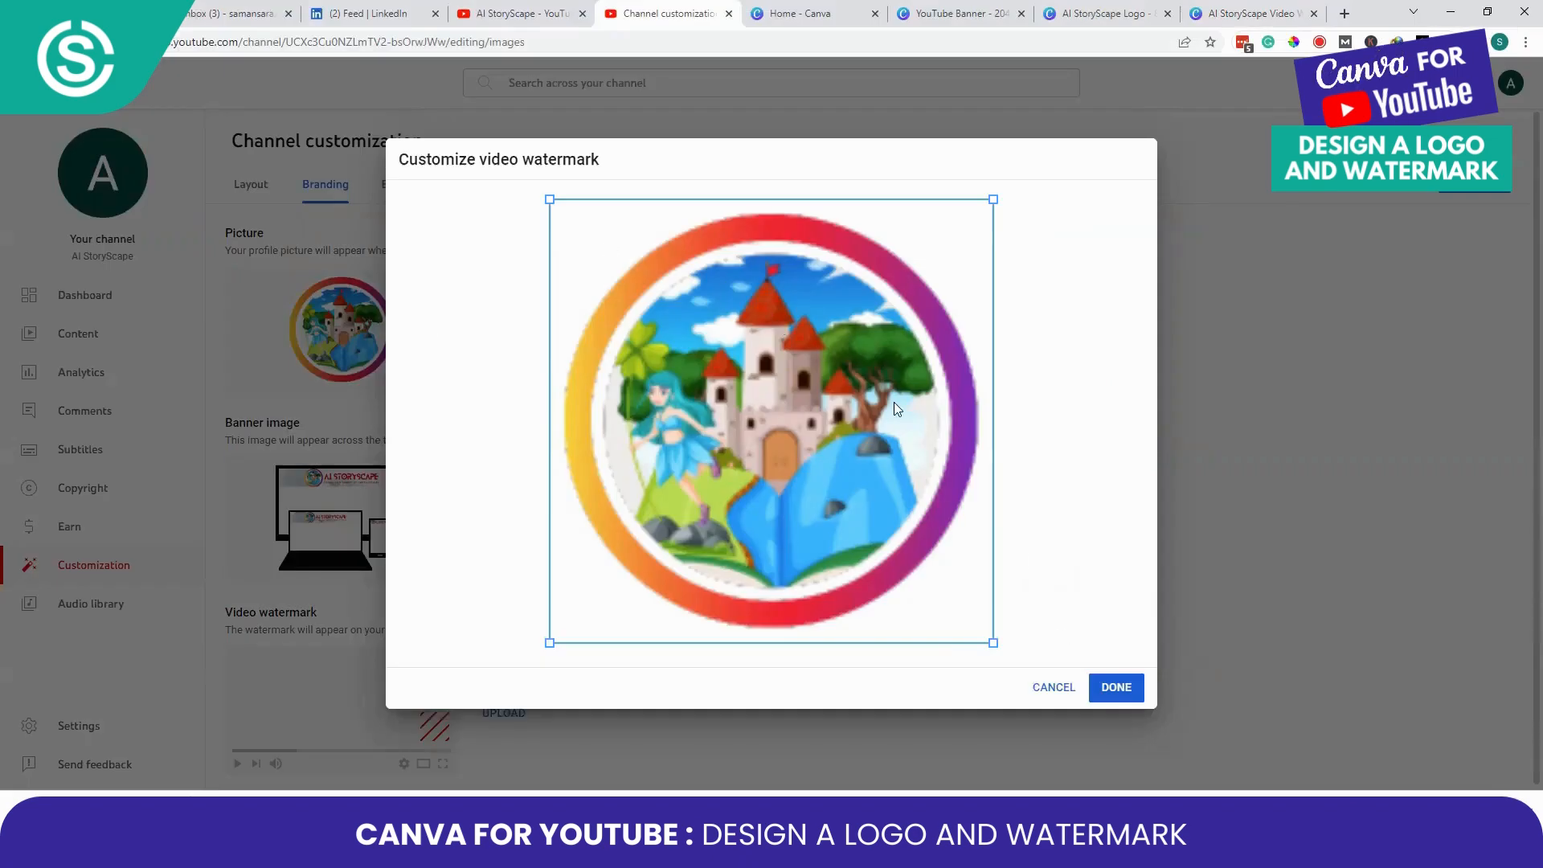
left_click(1116, 688)
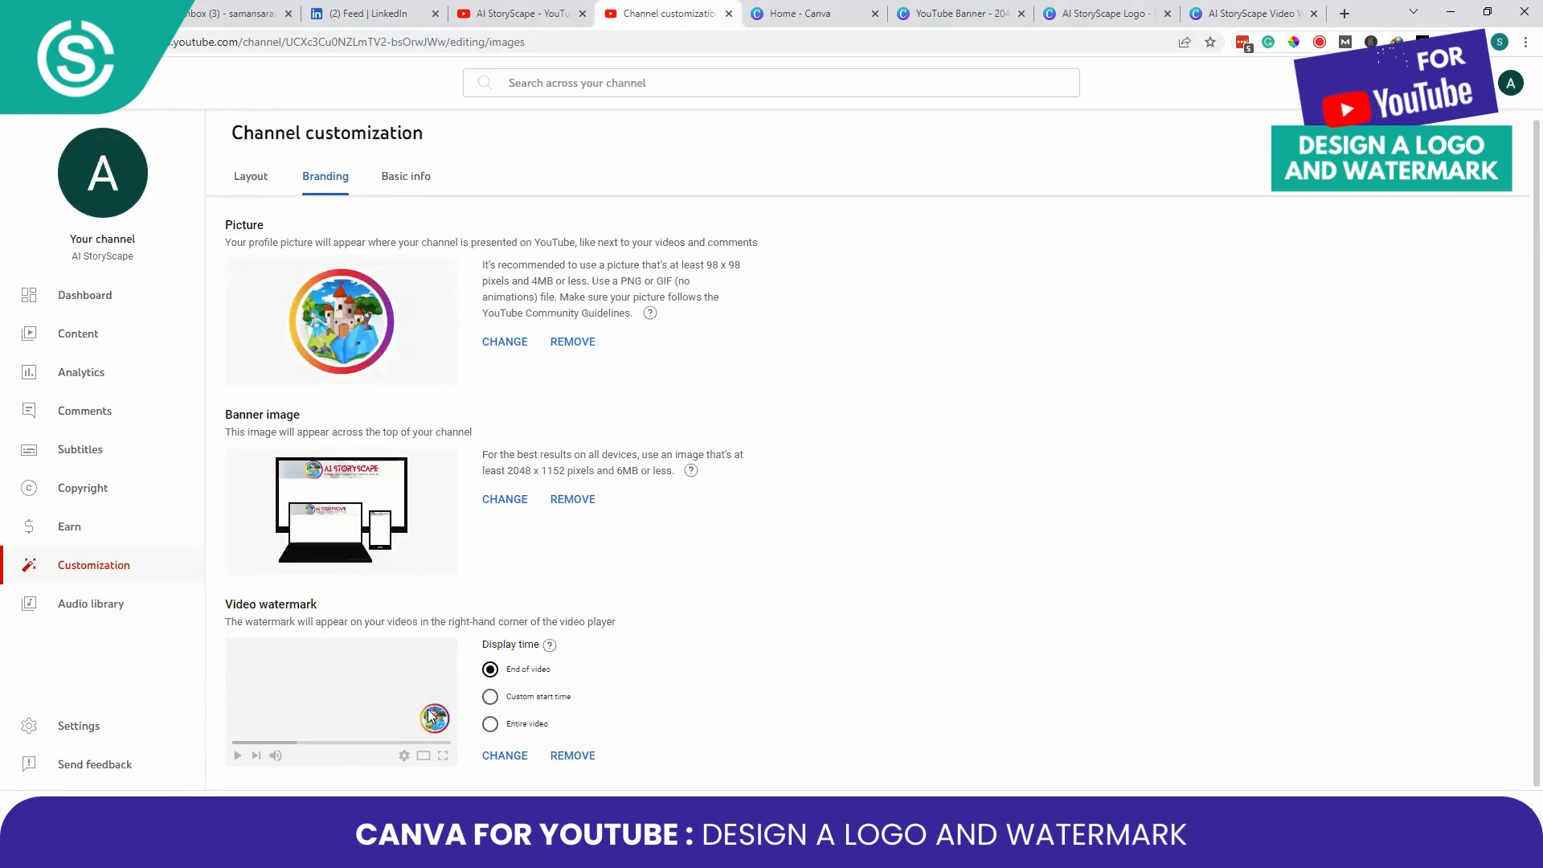
left_click(519, 729)
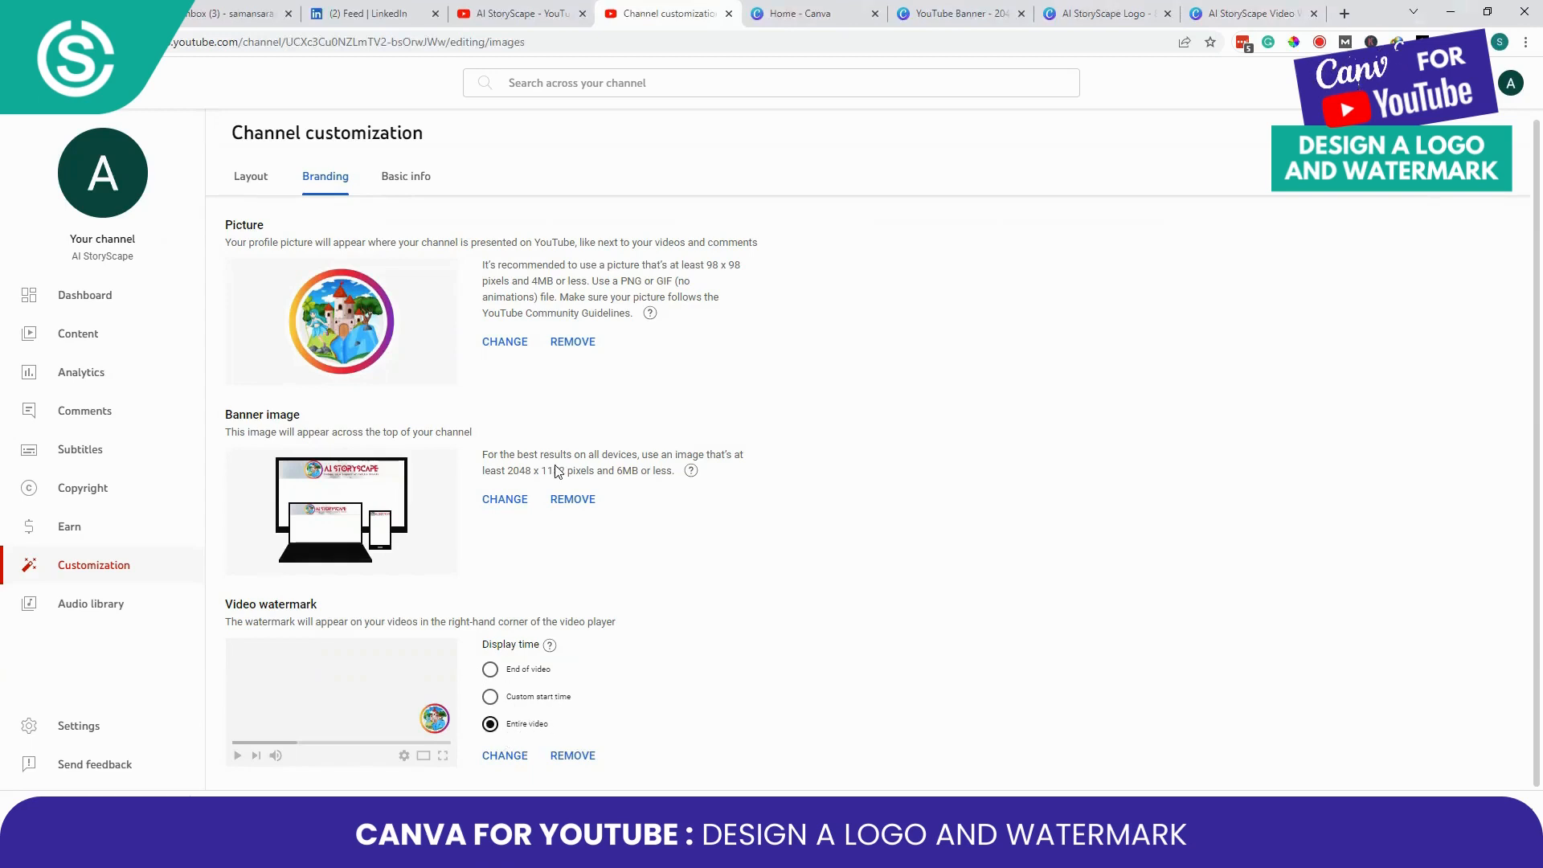